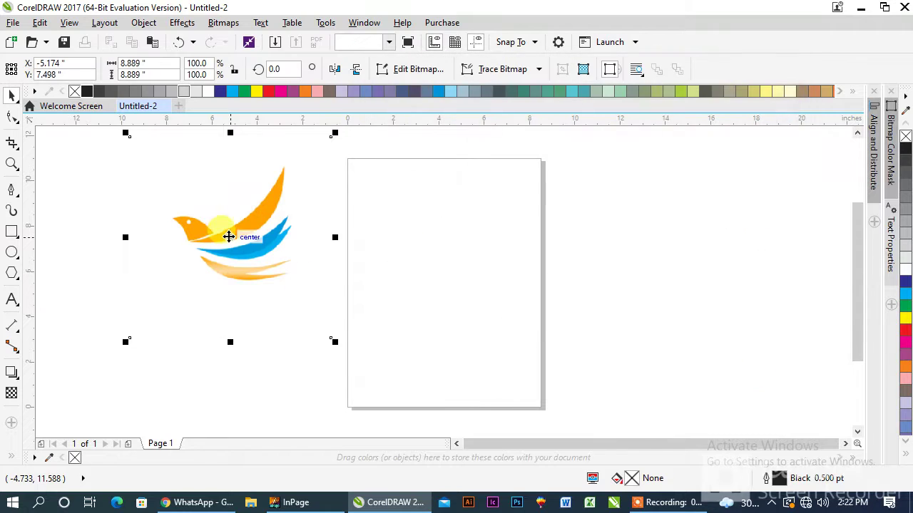
- Centre the bird bitmap on the page and crop its empty margins to about 5.365 by 5.365 inches
left_click(275, 271)
key("p")
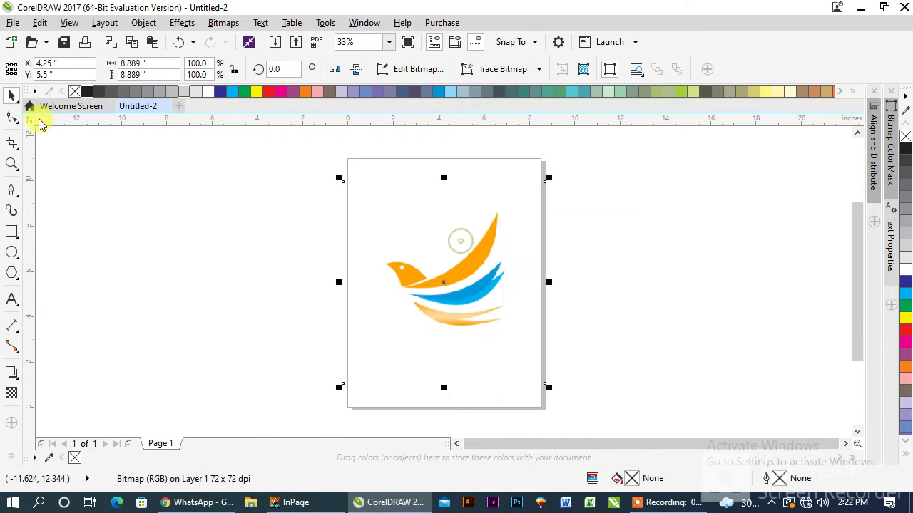
left_click(12, 116)
left_click_drag(546, 184, 547, 211)
left_click_drag(577, 176, 484, 399)
left_click_drag(546, 384, 507, 383)
left_click_drag(554, 347, 293, 407)
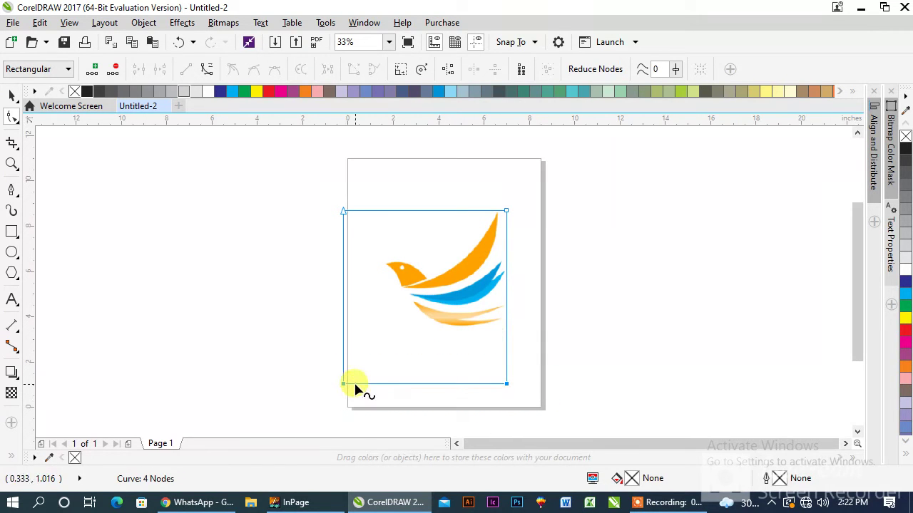
left_click_drag(343, 389, 348, 333)
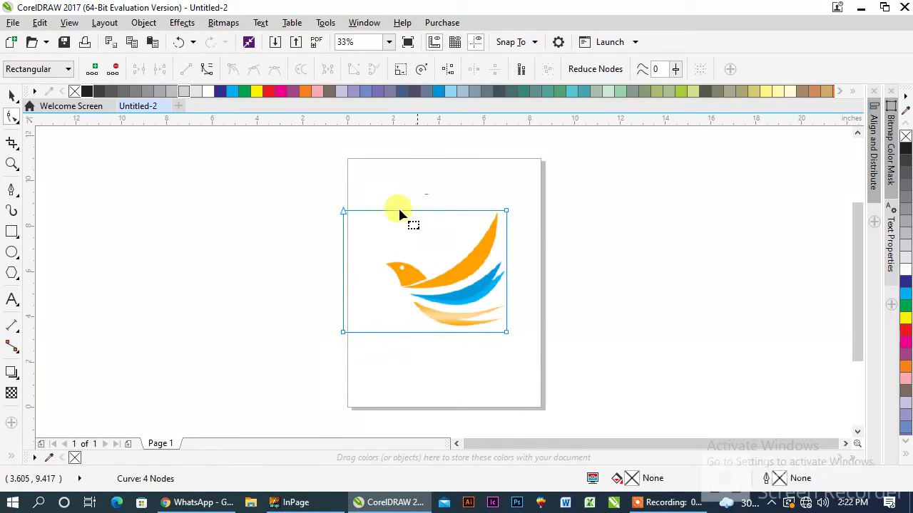
left_click_drag(400, 206, 273, 377)
left_click_drag(339, 334, 384, 341)
key("space")
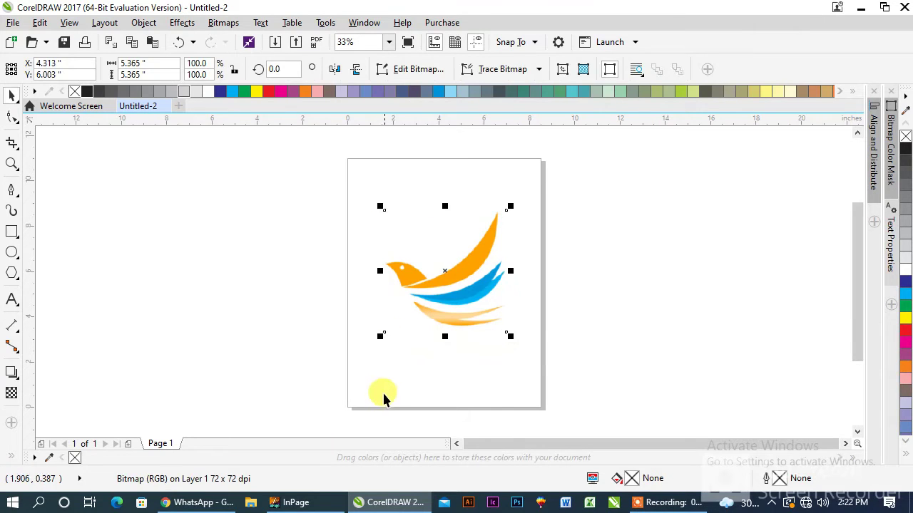
- Draw a closed three-node outline over the bird's head with the Pen tool, about 1.82 by 0.99 inches
key("shift+F2")
left_click(11, 165)
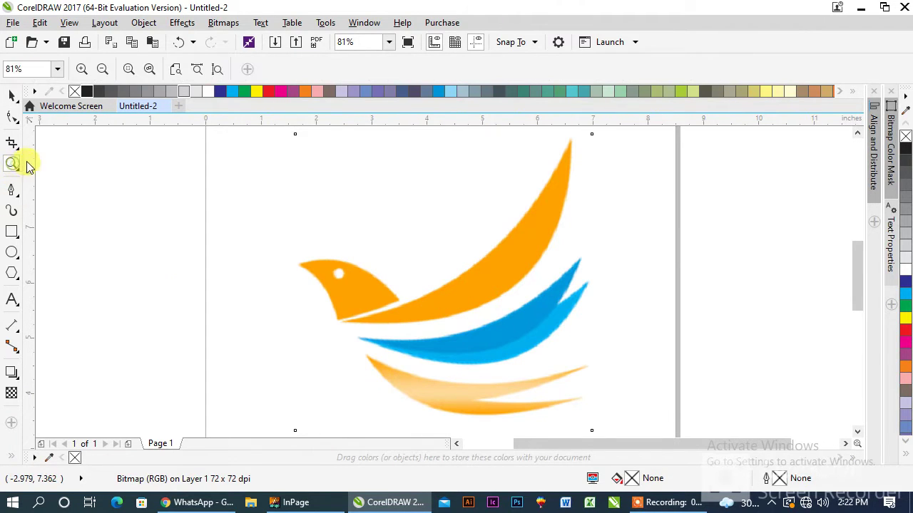
left_click_drag(366, 217, 513, 322)
right_click(208, 216)
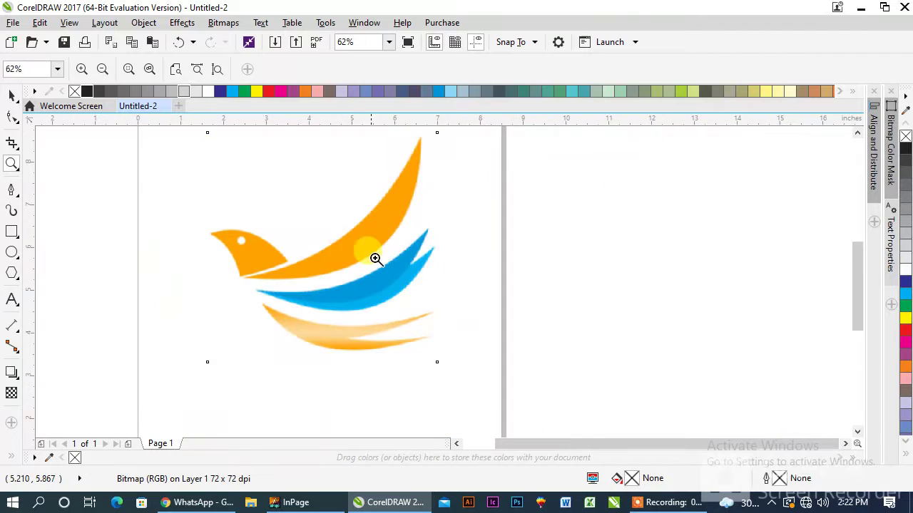
left_click_drag(186, 129, 456, 371)
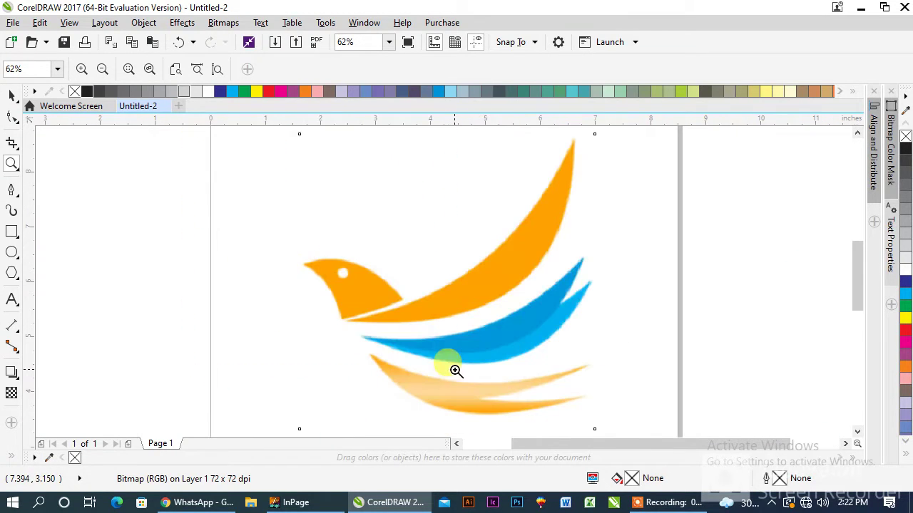
left_click(11, 190)
scroll(571, 141, "up", 3)
scroll(585, 164, "down", 3)
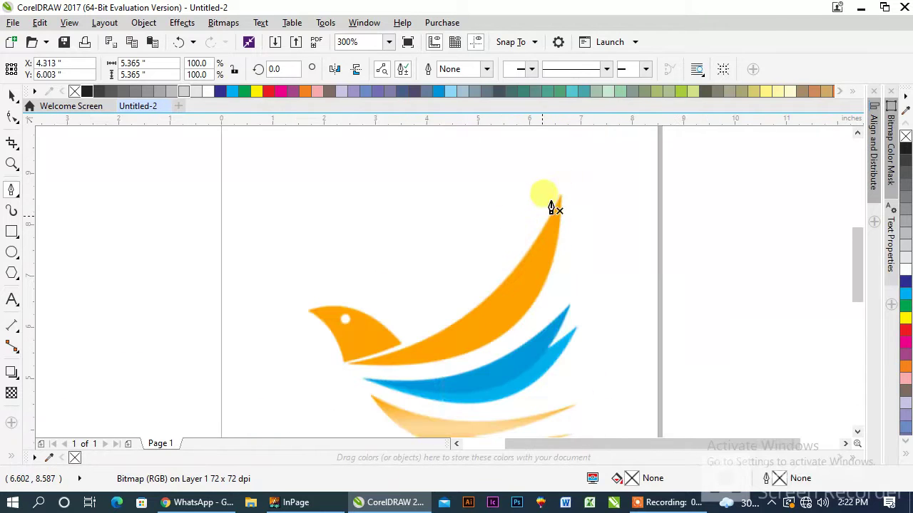
scroll(342, 330, "up", 2)
scroll(195, 245, "up", 1)
left_click(200, 250)
scroll(314, 321, "down", 1)
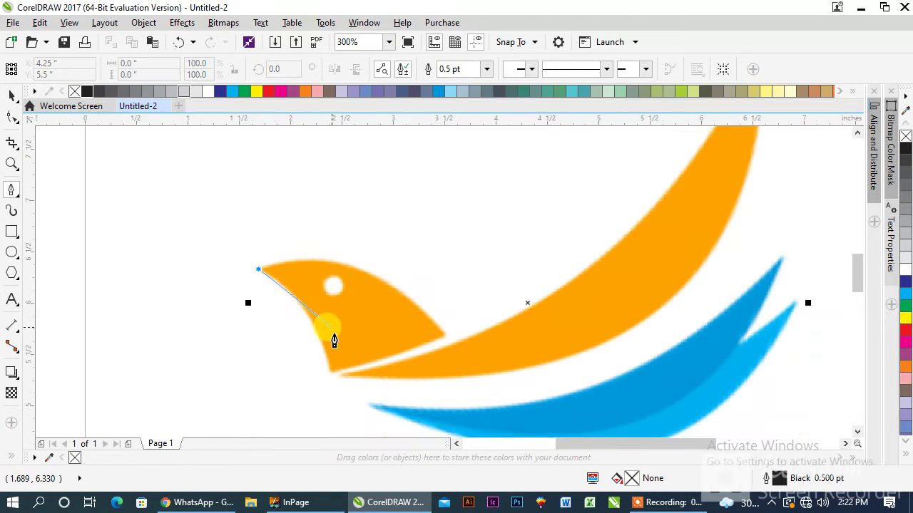
scroll(334, 341, "up", 2)
left_click(326, 397)
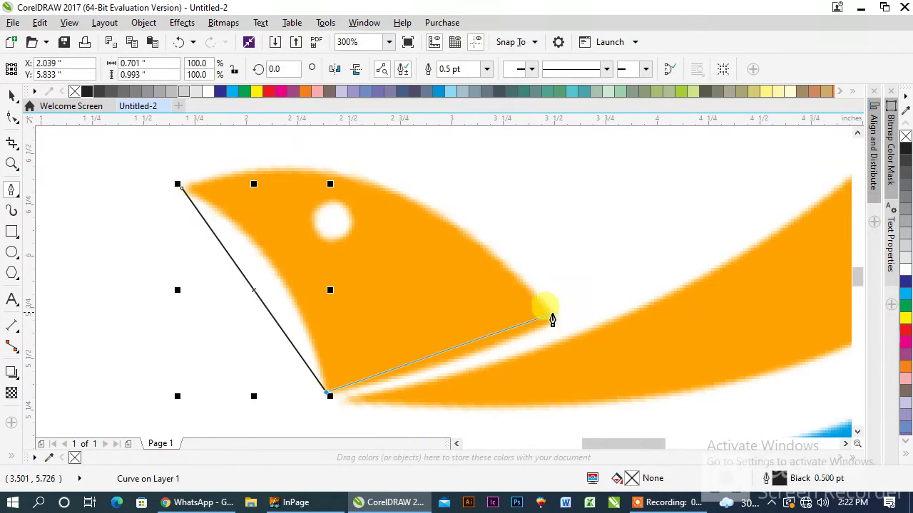
left_click(556, 322)
left_click(178, 184)
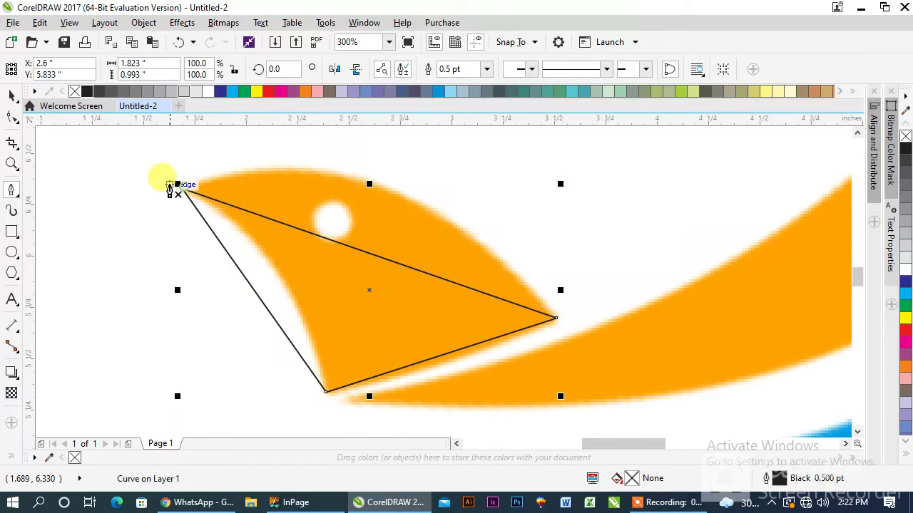
- Draw a closed two-node path between the tip and base of the large orange wing, about 4.1 by 3.3 inches
scroll(174, 184, "down", 2)
scroll(445, 139, "down", 1)
scroll(430, 187, "up", 2)
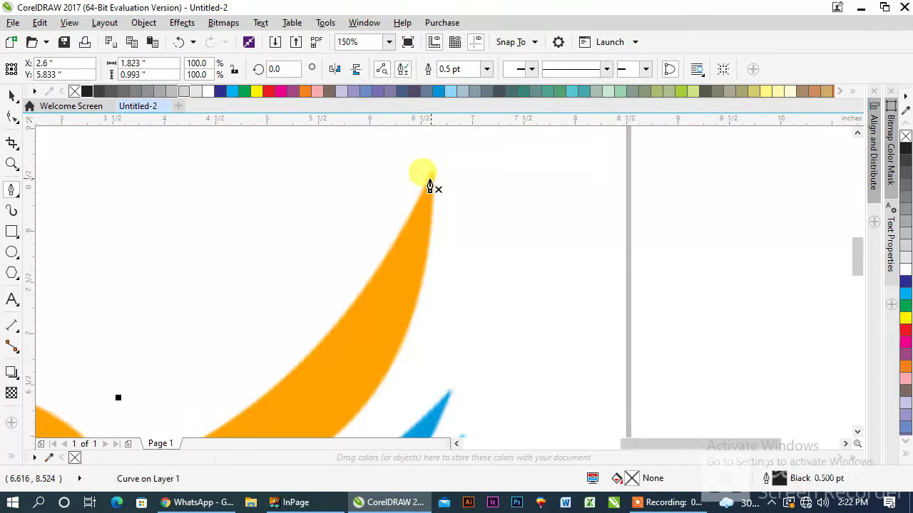
left_click(430, 177)
scroll(417, 193, "down", 2)
scroll(316, 267, "up", 3)
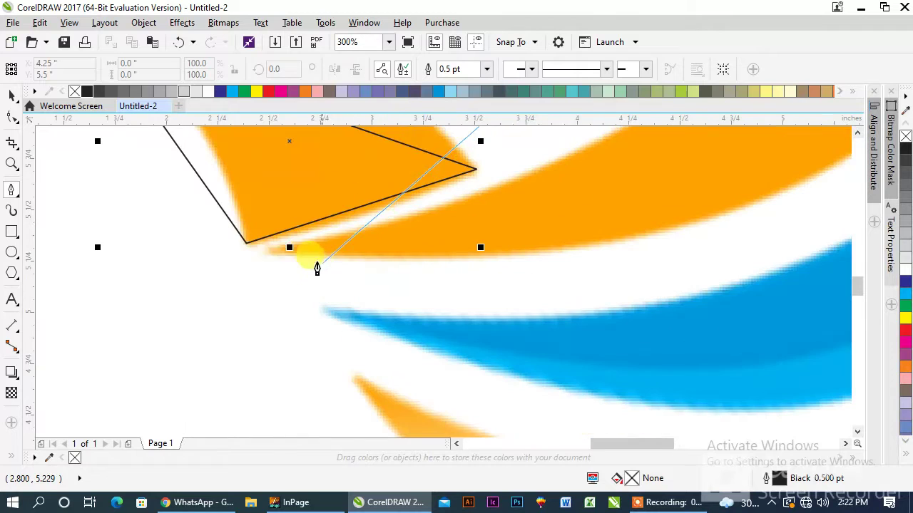
left_click(268, 251)
scroll(271, 253, "down", 2)
scroll(369, 318, "down", 1)
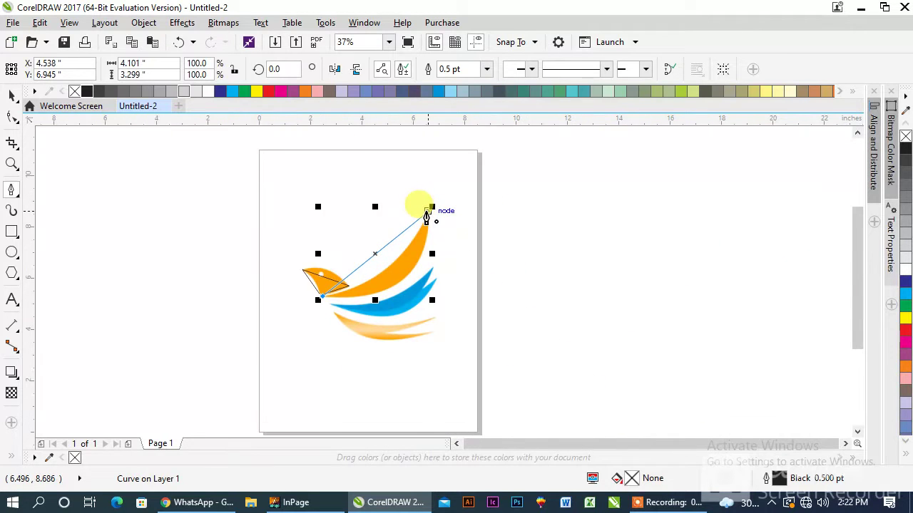
left_click(427, 214)
- Draw a closed two-node path between the ends of the dark blue feather, about 4 by 1.45 inches
scroll(438, 295, "up", 2)
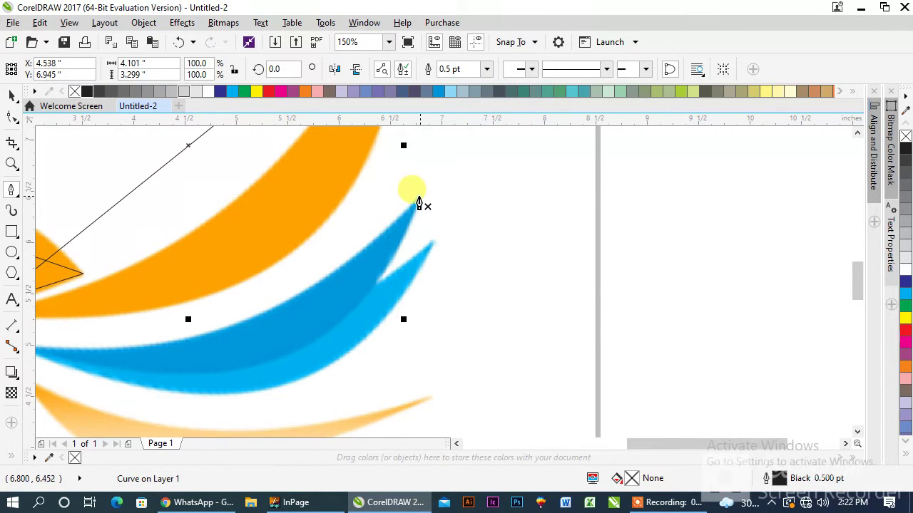
left_click(419, 205)
scroll(197, 328, "down", 1)
scroll(121, 336, "up", 2)
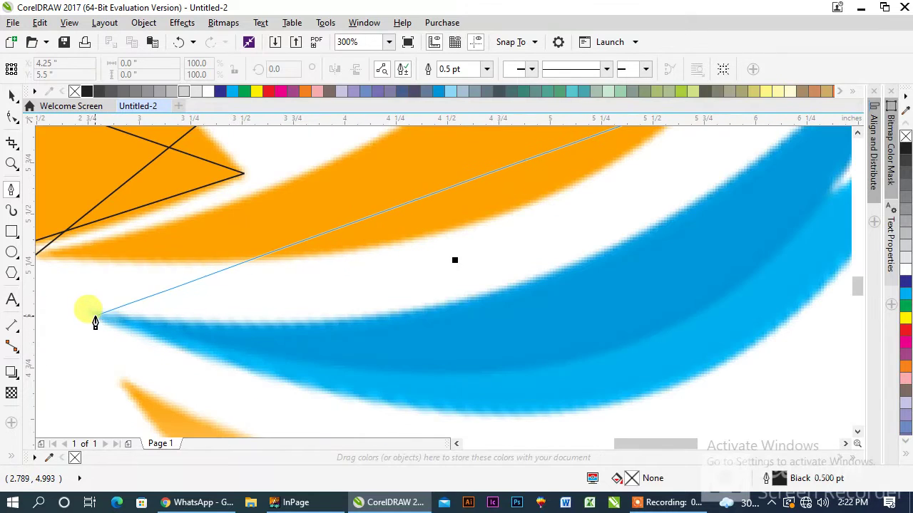
left_click(95, 321)
scroll(243, 352, "down", 2)
left_click(414, 275)
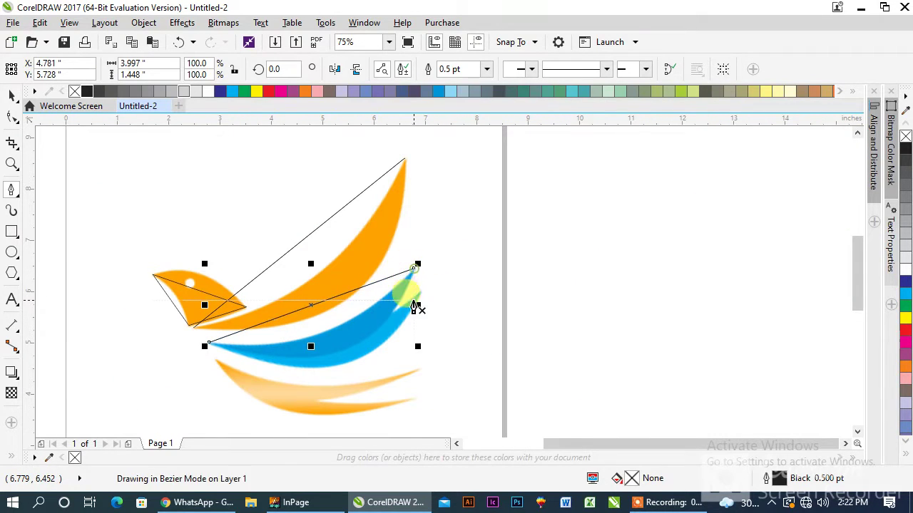
- Draw a closed two-node path between the ends of the light blue feather, about 4.2 by 1 inch
scroll(253, 356, "up", 1)
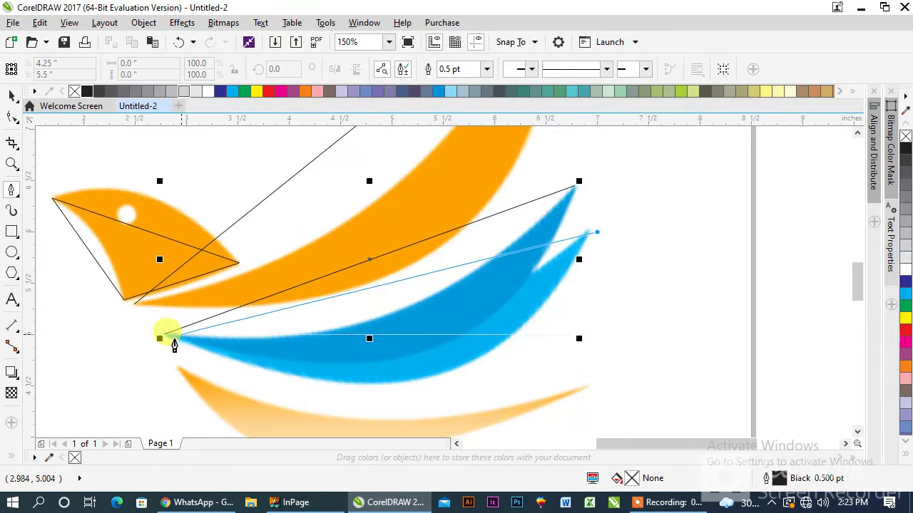
left_click(164, 336)
left_click(601, 230)
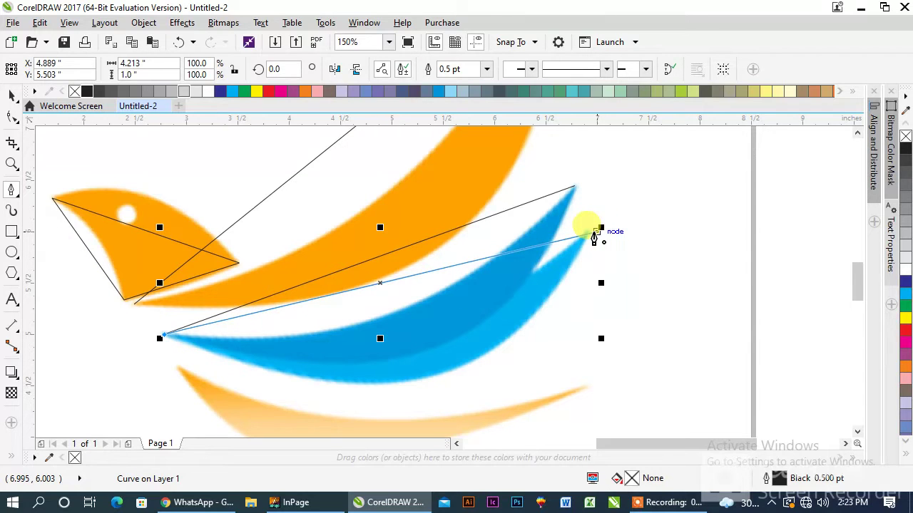
left_click(595, 235)
- Draw a closed two-node path between the ends of the upper pale orange feather, about 3.96 by 0.2 inches
scroll(457, 289, "down", 2)
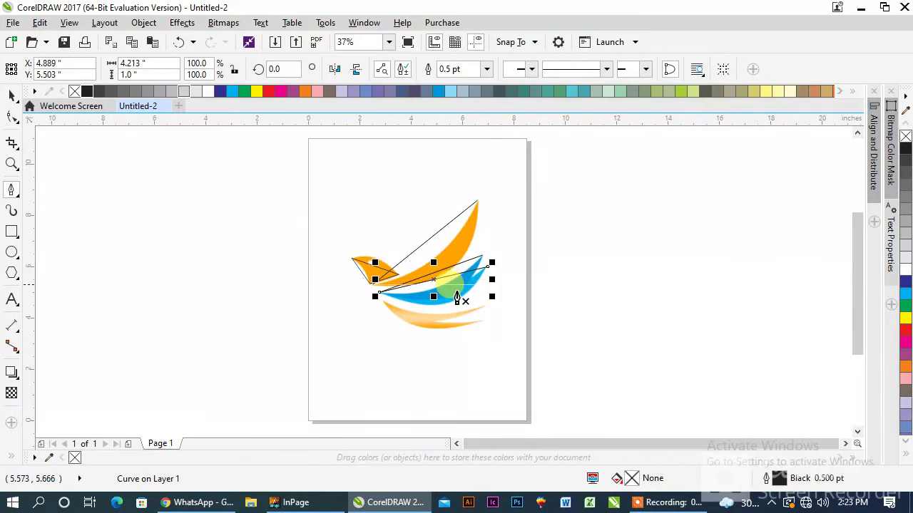
scroll(461, 300, "up", 2)
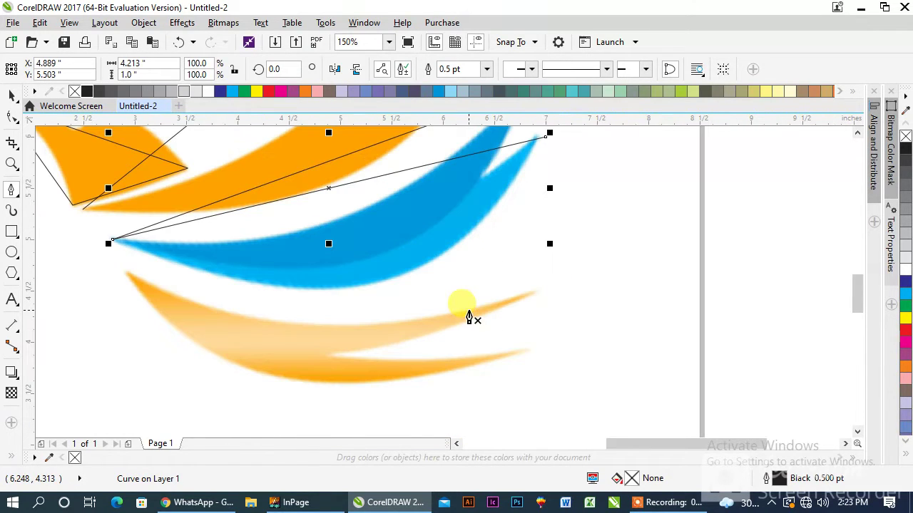
left_click(526, 293)
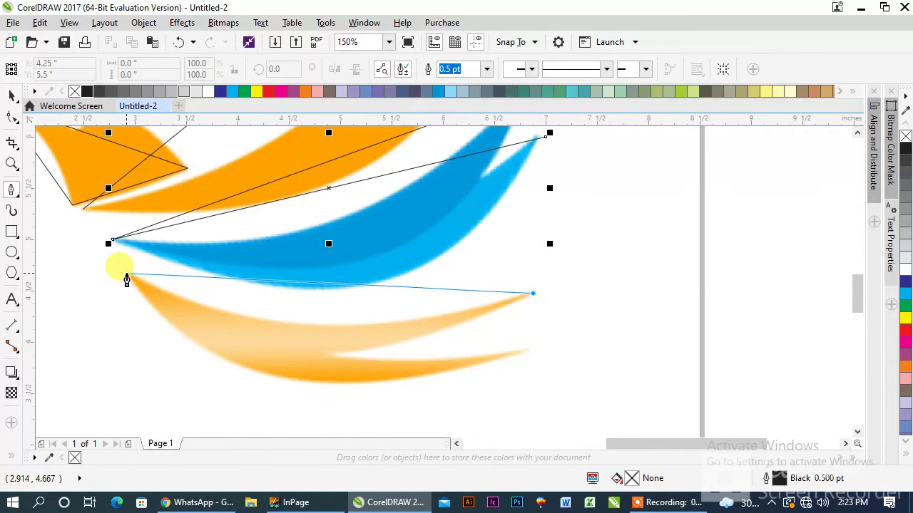
left_click(125, 273)
left_click(532, 293)
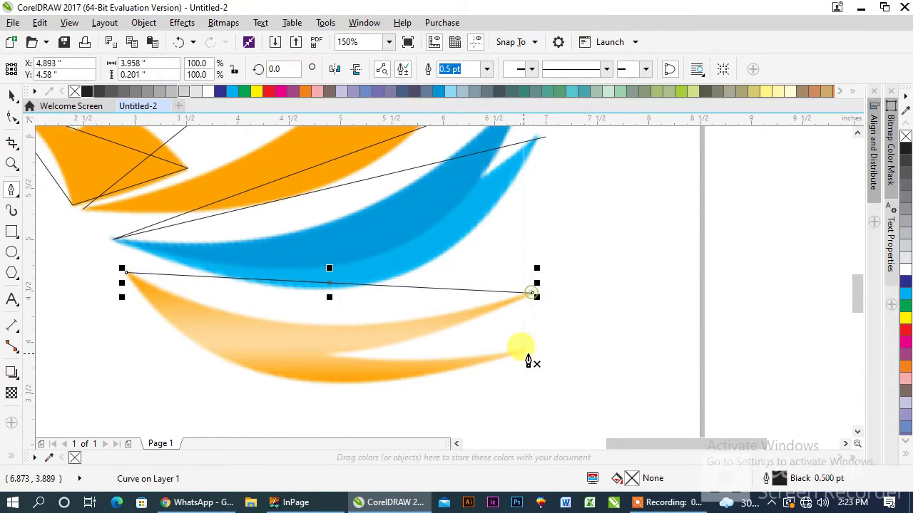
- Draw a closed two-node path between the ends of the lowest orange feather, about 3.96 by 0.75 inches
left_click(533, 351)
left_click(125, 272)
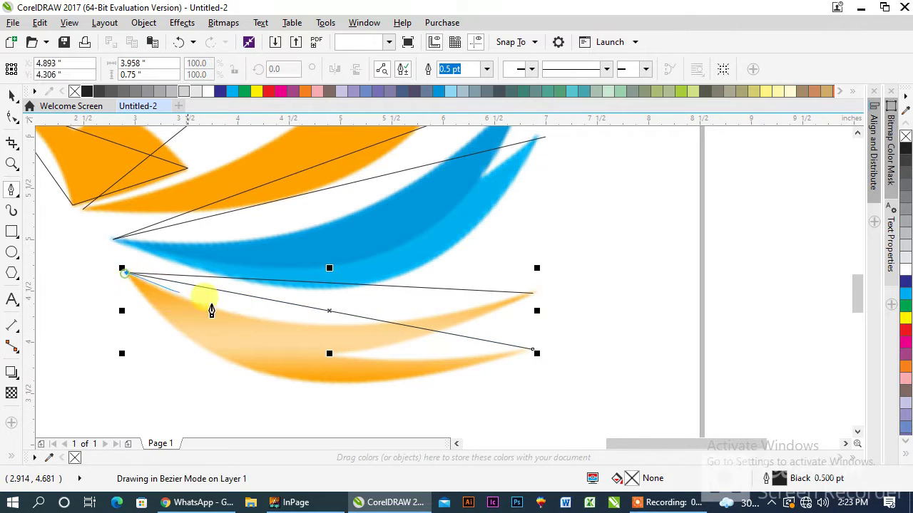
left_click(533, 351)
- Convert the line segments of the two pale orange and two blue feather paths to curves with the Shape tool
scroll(365, 383, "down", 5)
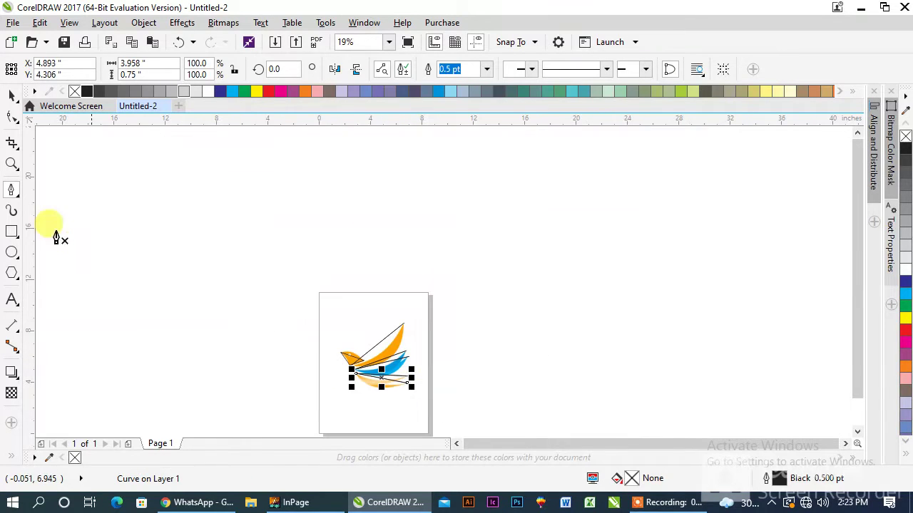
left_click(10, 118)
left_click_drag(250, 236, 509, 433)
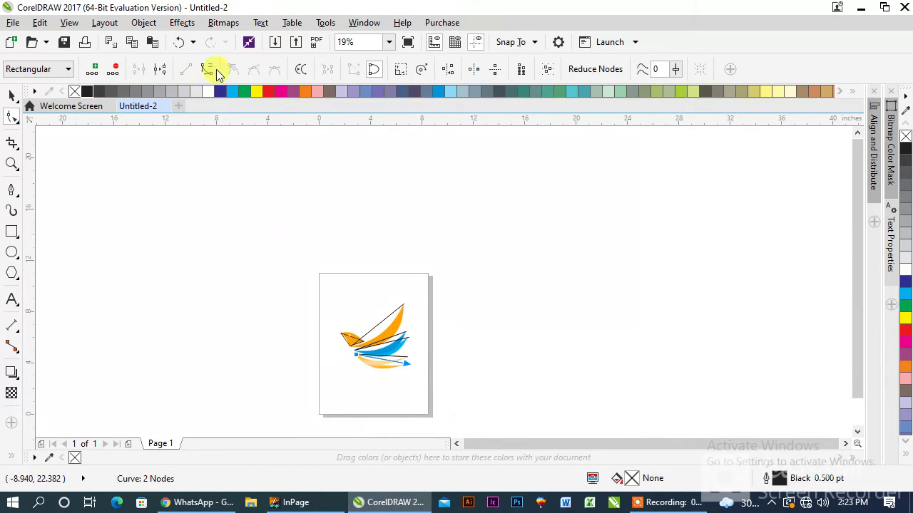
scroll(426, 375, "up", 4)
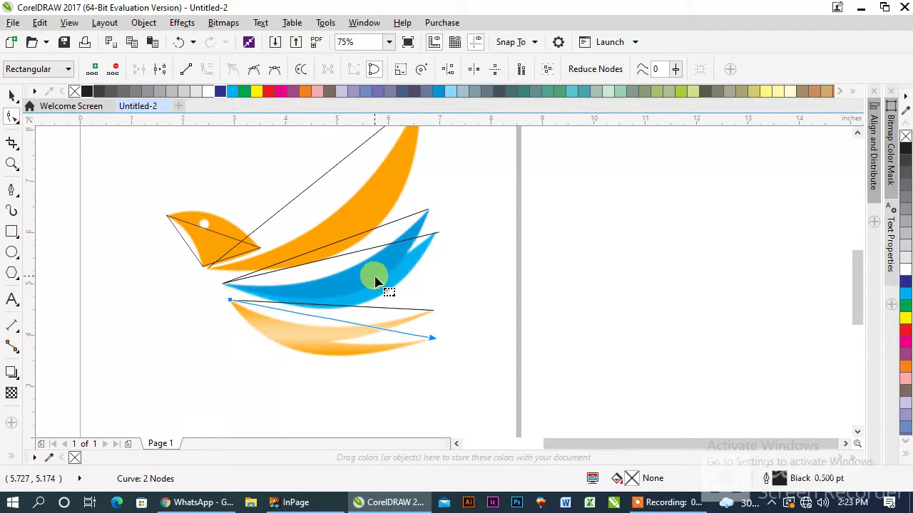
left_click(336, 337)
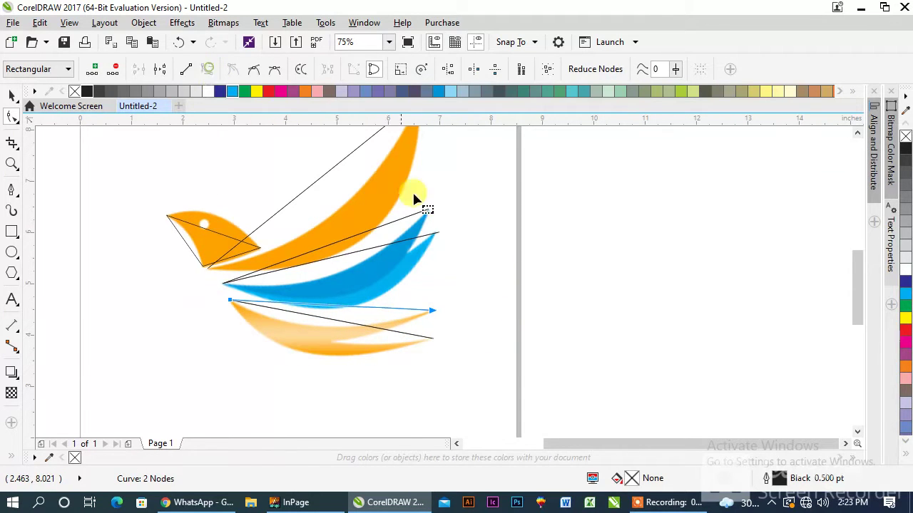
left_click(419, 240)
left_click(398, 226, "shift")
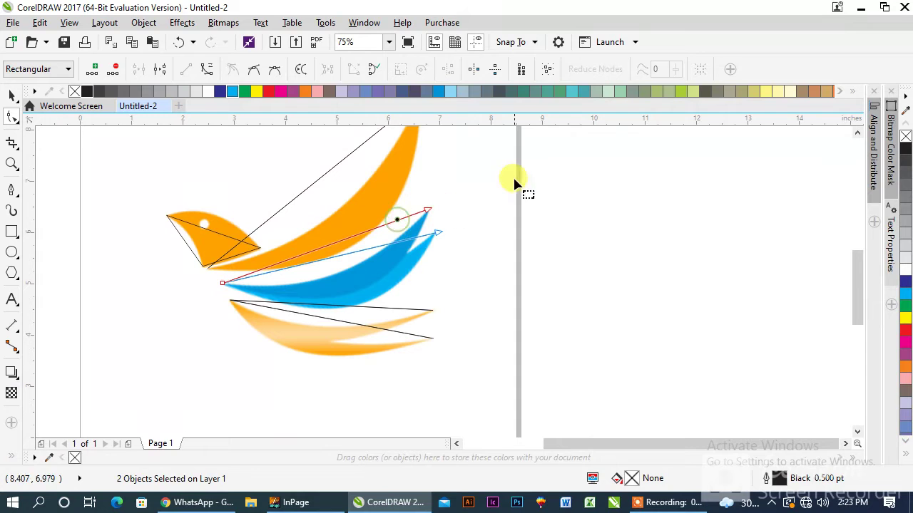
- Convert the line segments of the large orange wing path and the head outline to curves
left_click(337, 166)
scroll(336, 167, "down", 4)
scroll(421, 239, "up", 2)
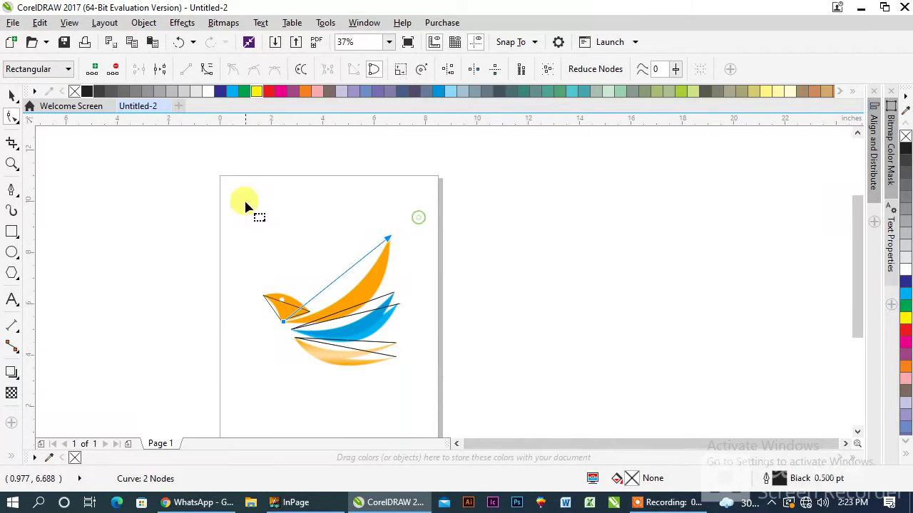
left_click(285, 307)
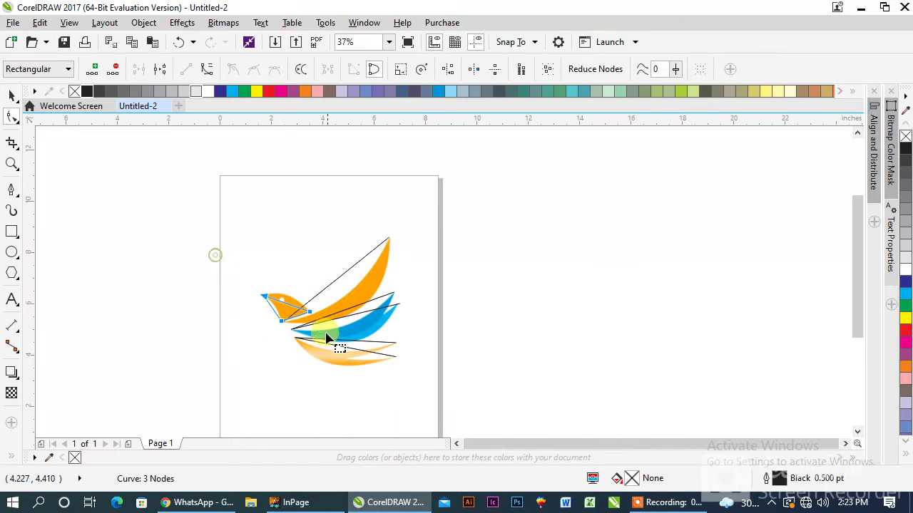
- Bend the top and front segments of the head outline to follow the edges of the bird's head
scroll(269, 286, "up", 4)
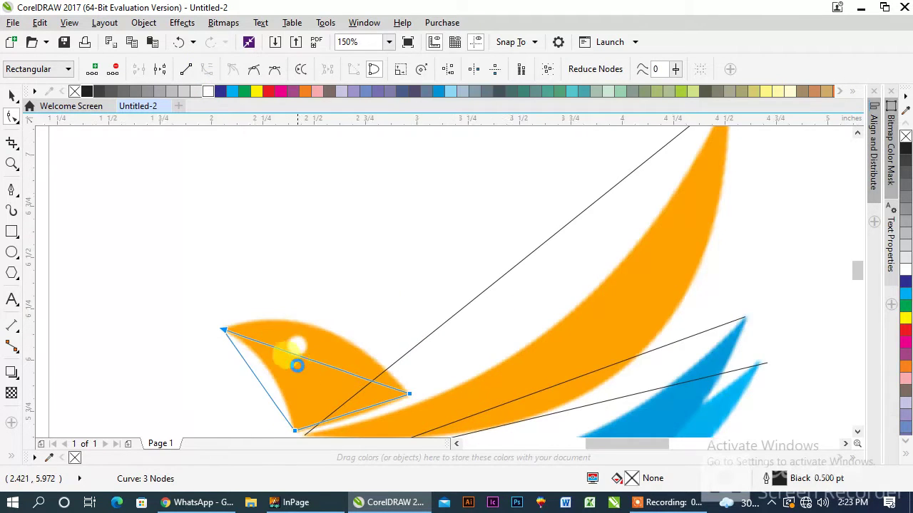
scroll(299, 363, "up", 4)
left_click_drag(318, 312, 351, 189)
scroll(347, 192, "down", 2)
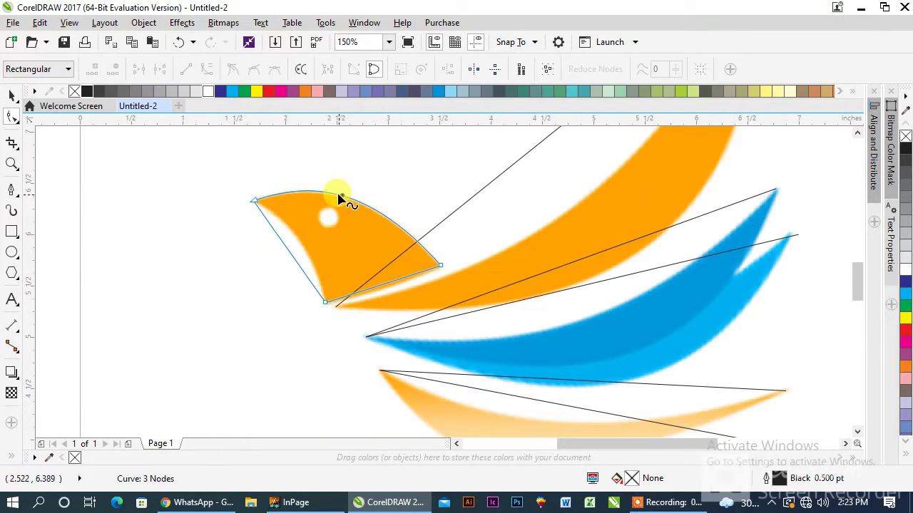
double_click(292, 264)
double_click(294, 263)
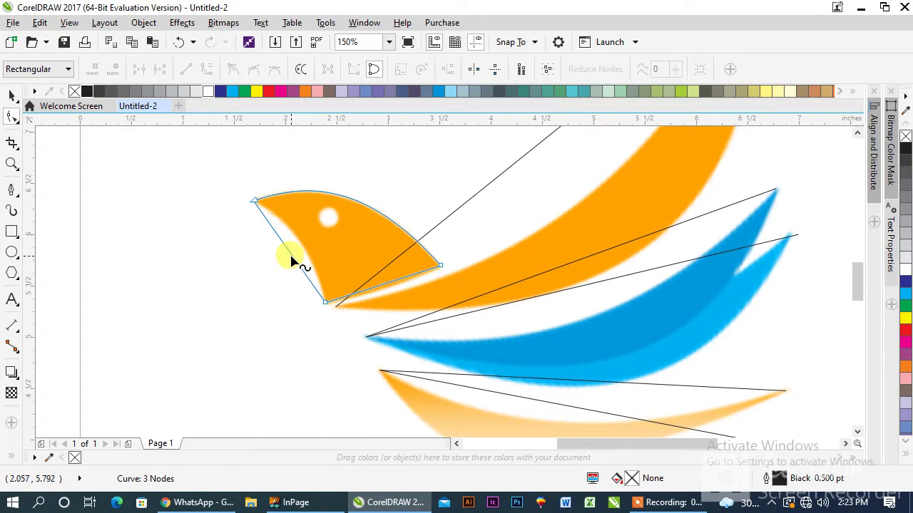
left_click_drag(292, 263, 299, 246)
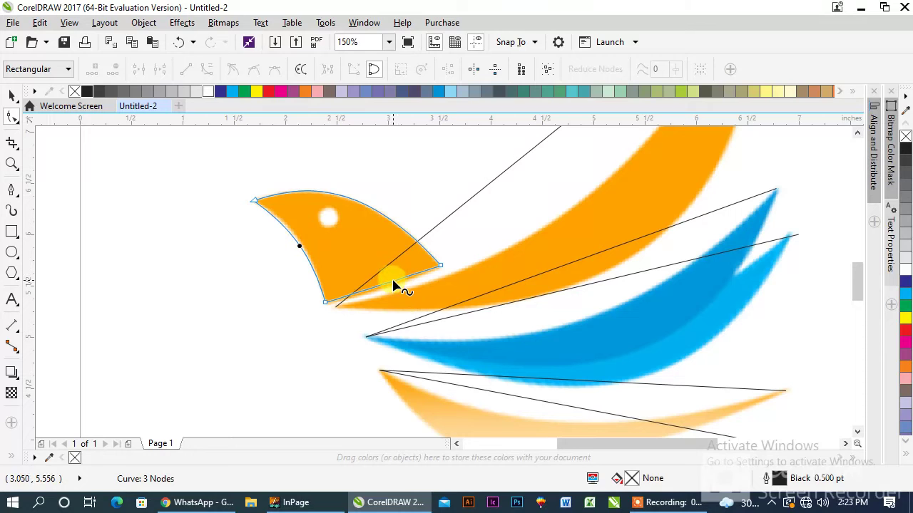
- Bend both segments of the large orange wing path to follow the wing's edges and add a node along each
scroll(490, 264, "down", 1)
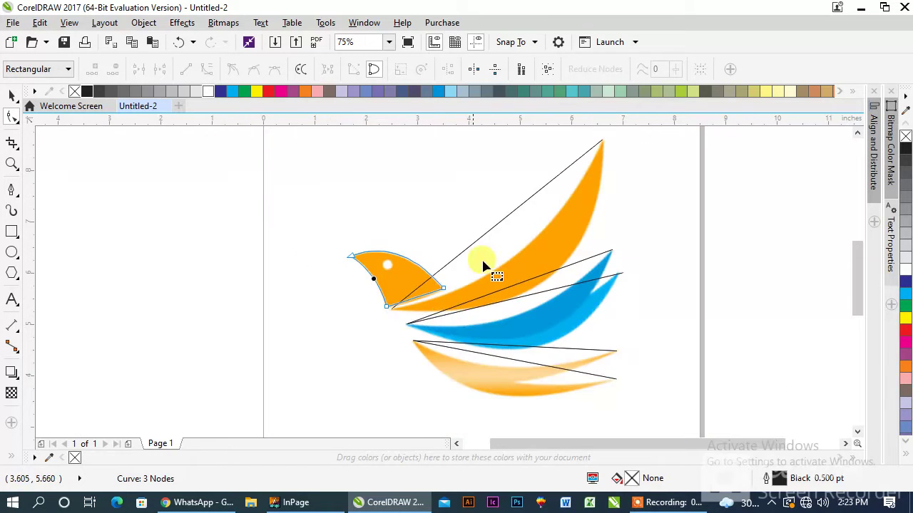
scroll(528, 205, "up", 1)
left_click(526, 208)
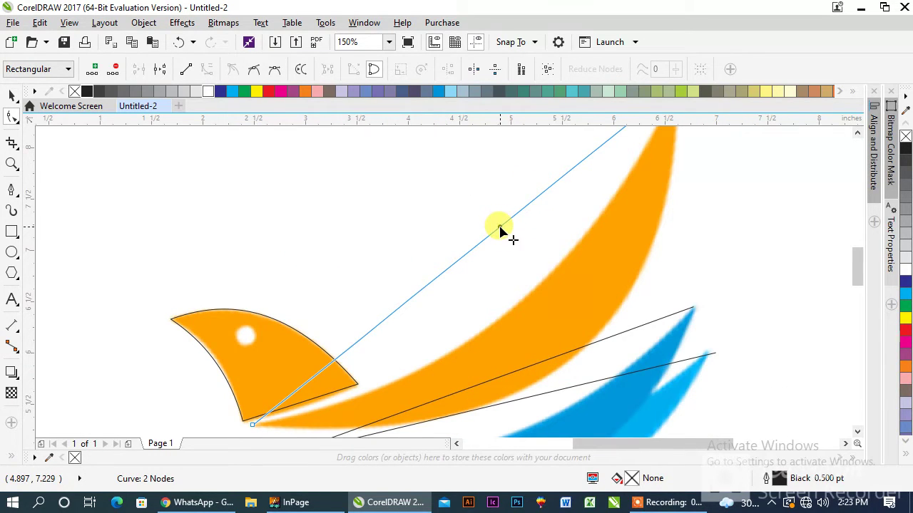
left_click_drag(500, 229, 595, 345)
double_click(596, 339)
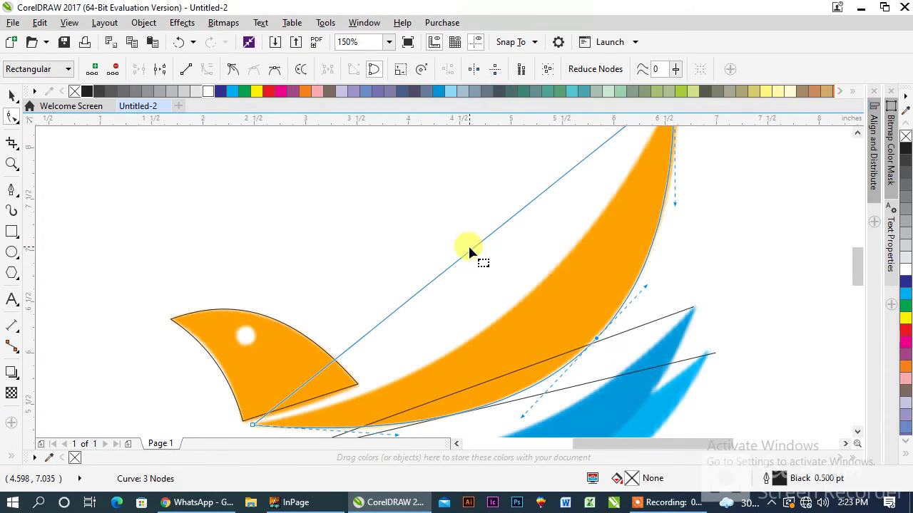
left_click_drag(464, 258, 513, 312)
double_click(513, 312)
- Bend both segments of the dark blue feather path to follow the lower and upper edges of the feather
scroll(414, 204, "down", 2)
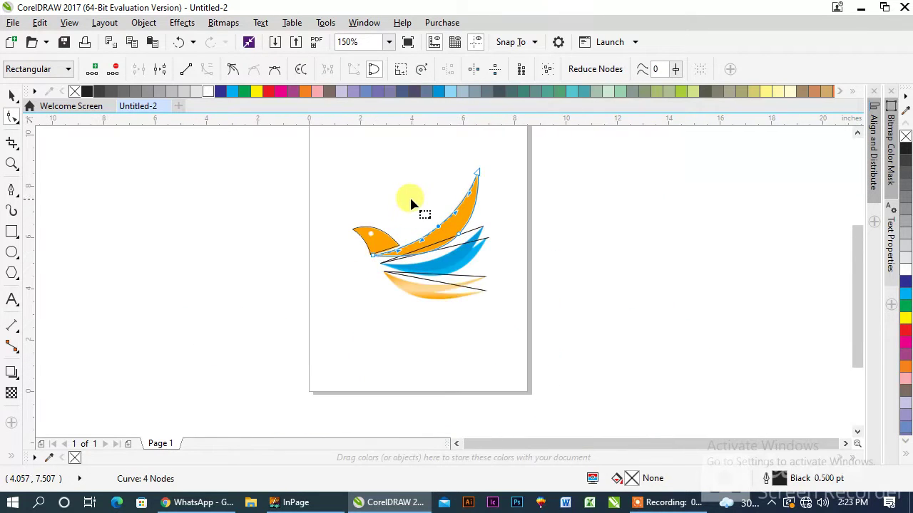
scroll(440, 245, "up", 1)
scroll(421, 251, "up", 1)
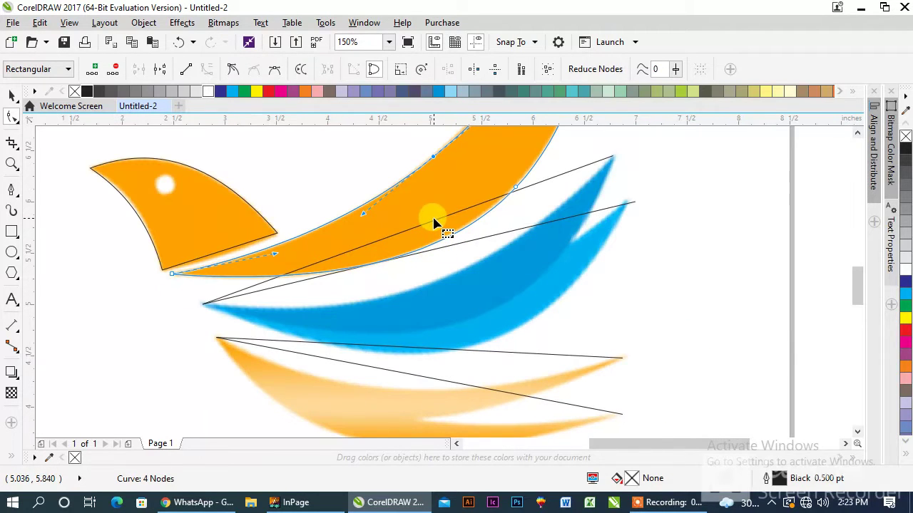
left_click(427, 224)
left_click_drag(421, 226, 465, 308)
scroll(475, 321, "up", 2)
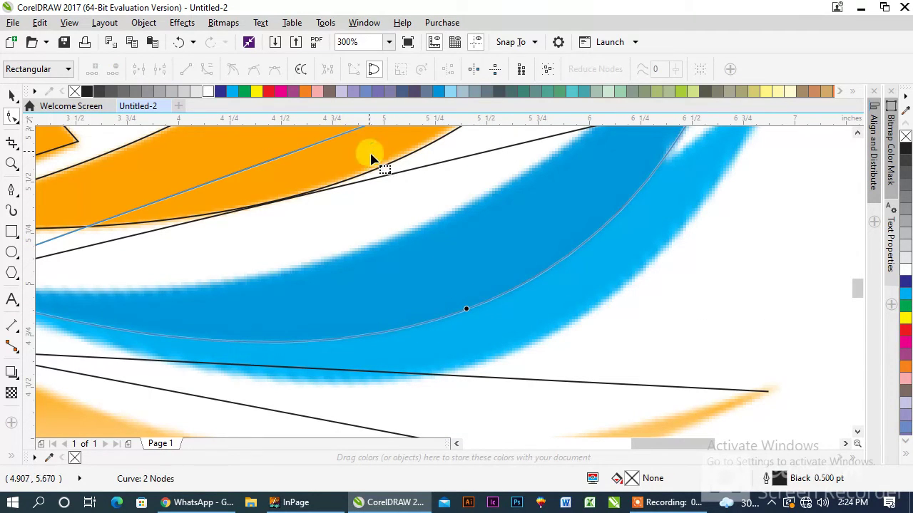
scroll(381, 196, "down", 3)
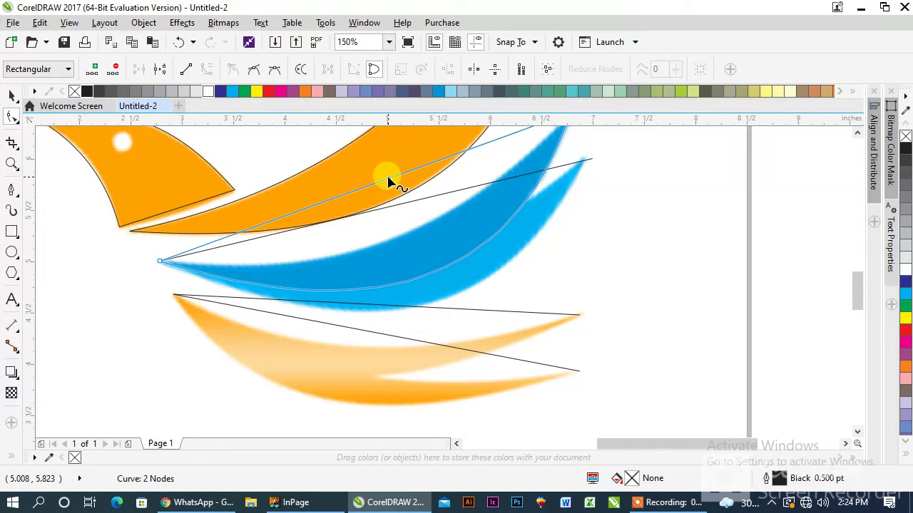
left_click_drag(381, 183, 426, 305)
- Bend the segments of the light blue feather path along the feather's edges and move its tip node onto the feather's point
left_click(397, 205)
left_click_drag(362, 214, 375, 264)
scroll(587, 173, "up", 4)
left_click_drag(583, 171, 563, 161)
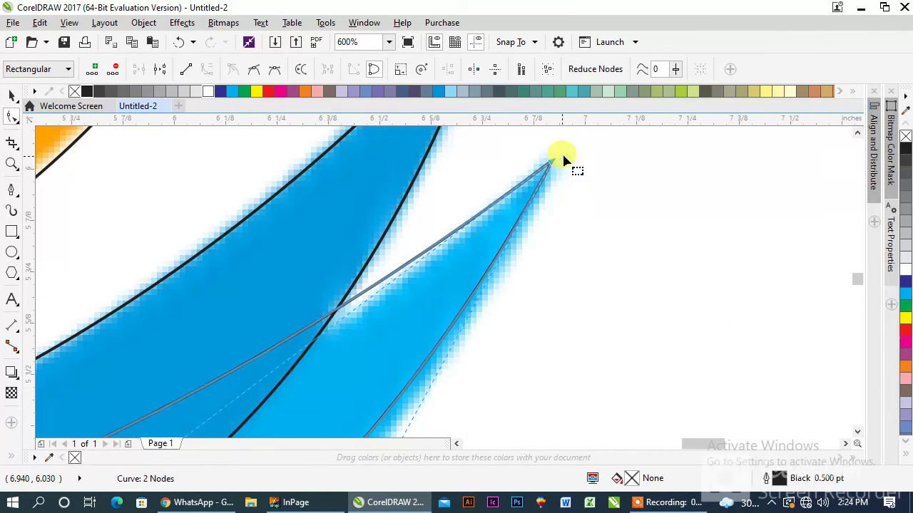
scroll(563, 160, "down", 4)
left_click_drag(495, 385, 508, 391)
left_click_drag(463, 308, 470, 316)
- Bend both segments of the lower and upper pale orange feather paths to follow the edges of their feathers
scroll(367, 244, "down", 3)
left_click(365, 257)
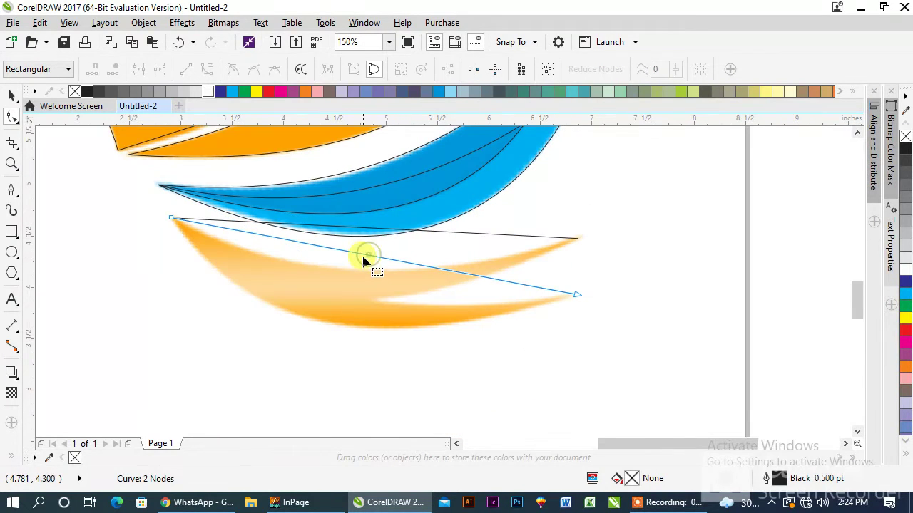
left_click_drag(363, 258, 324, 322)
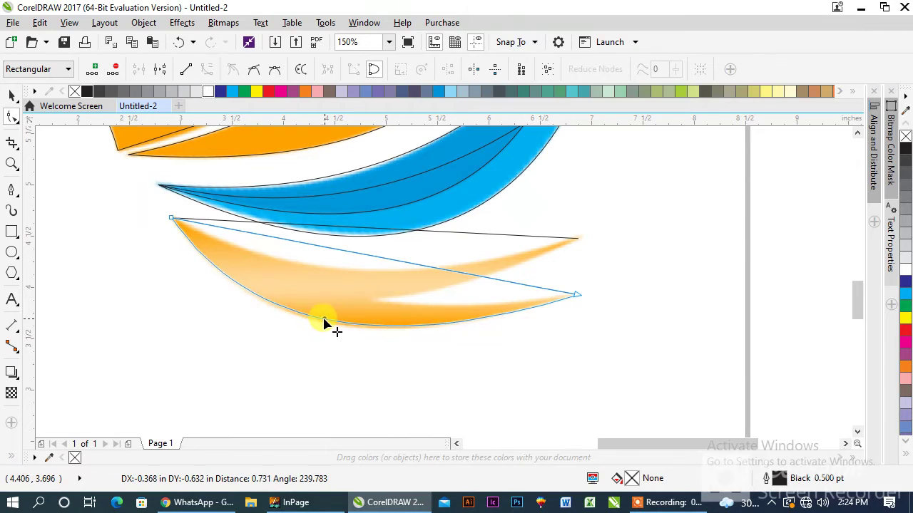
left_click_drag(366, 259, 346, 294)
left_click(385, 230)
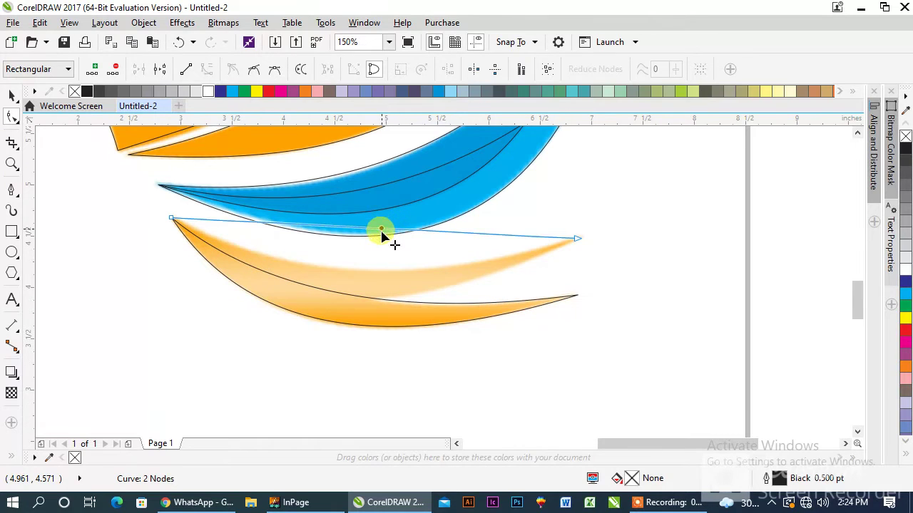
left_click_drag(382, 230, 358, 306)
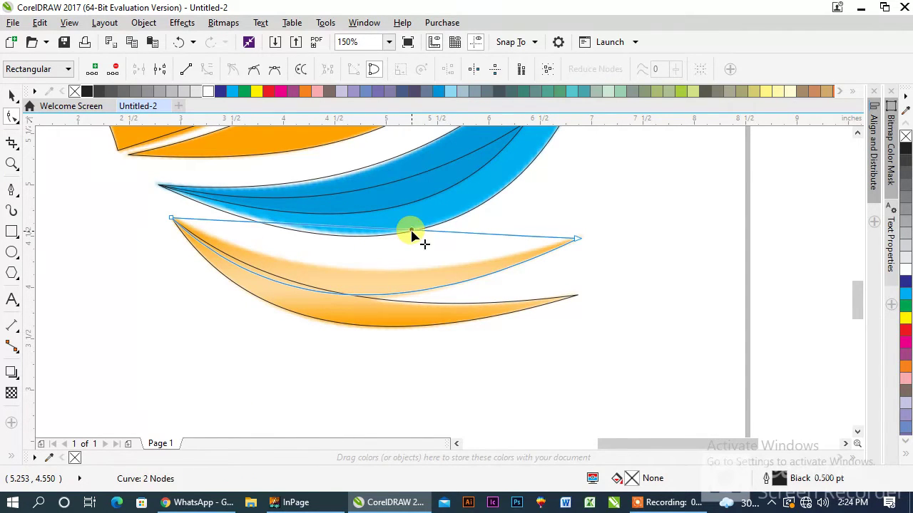
left_click_drag(411, 233, 295, 281)
- Draw a white circle without an outline, about 0.19 inches in diameter, over the bird's eye
scroll(295, 281, "down", 6)
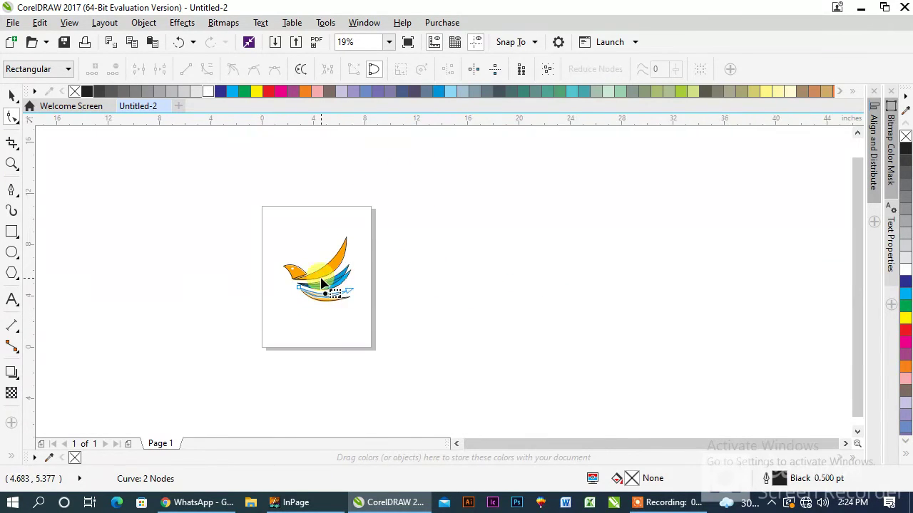
scroll(190, 254, "up", 7)
left_click(11, 253)
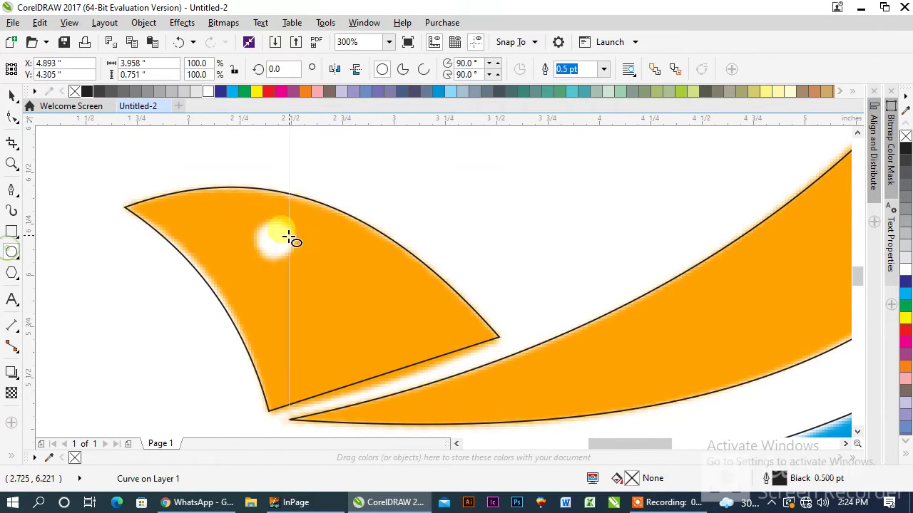
scroll(271, 235, "up", 3)
left_click_drag(257, 235, 338, 316)
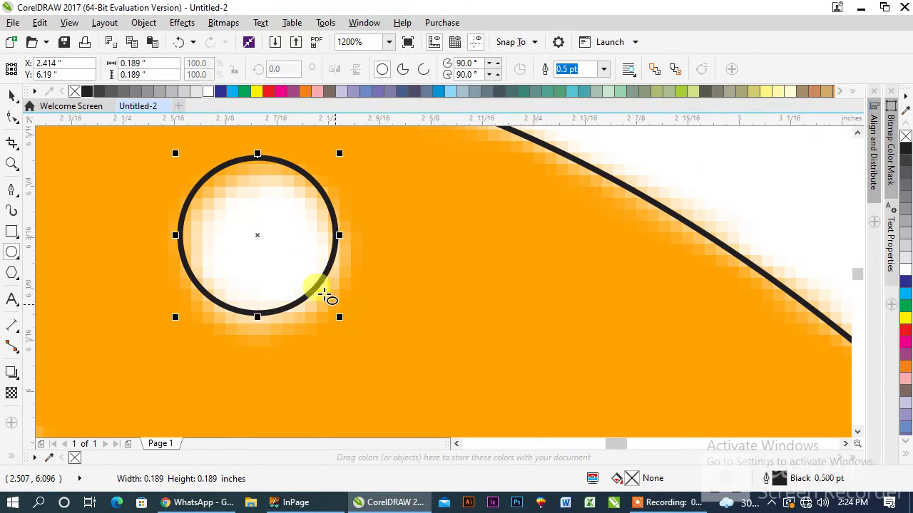
left_click(208, 95)
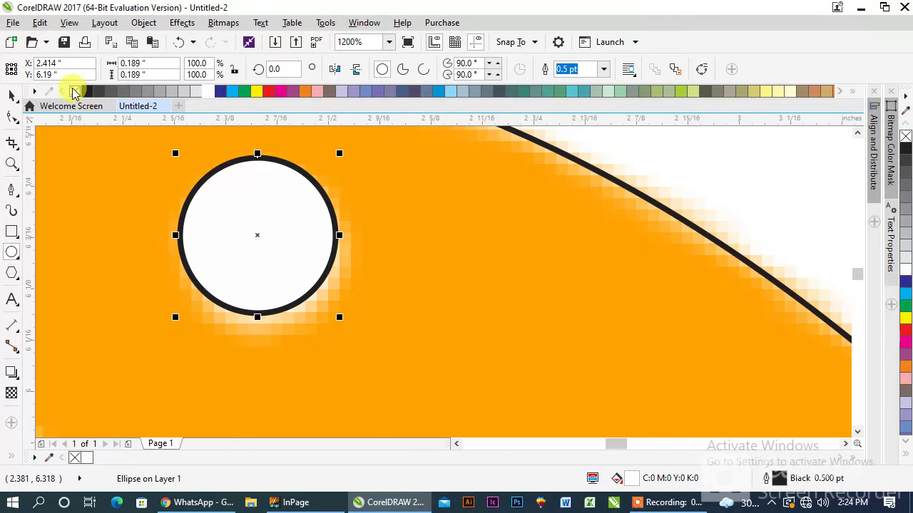
right_click(73, 93)
- Fill the bird's head shape with orange (C0 M60 Y100 K0) and remove its outline
scroll(284, 250, "down", 3)
left_click(254, 230)
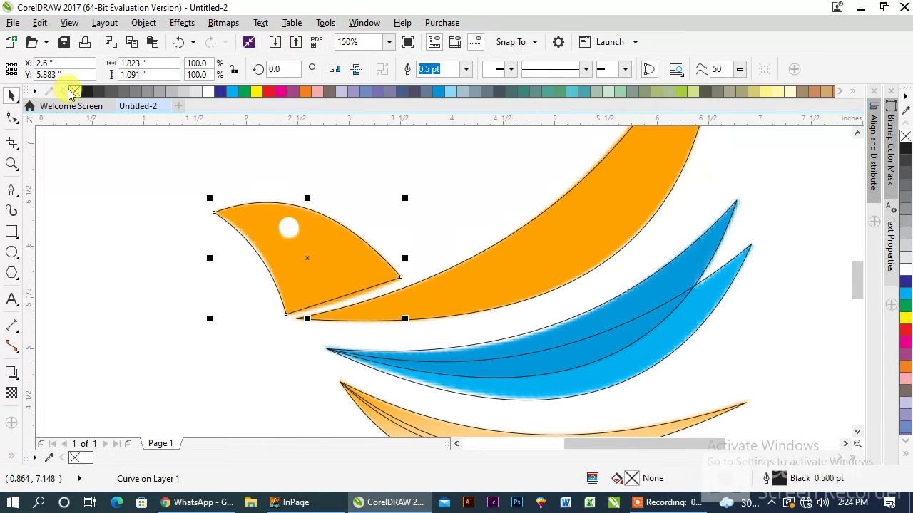
left_click(306, 92)
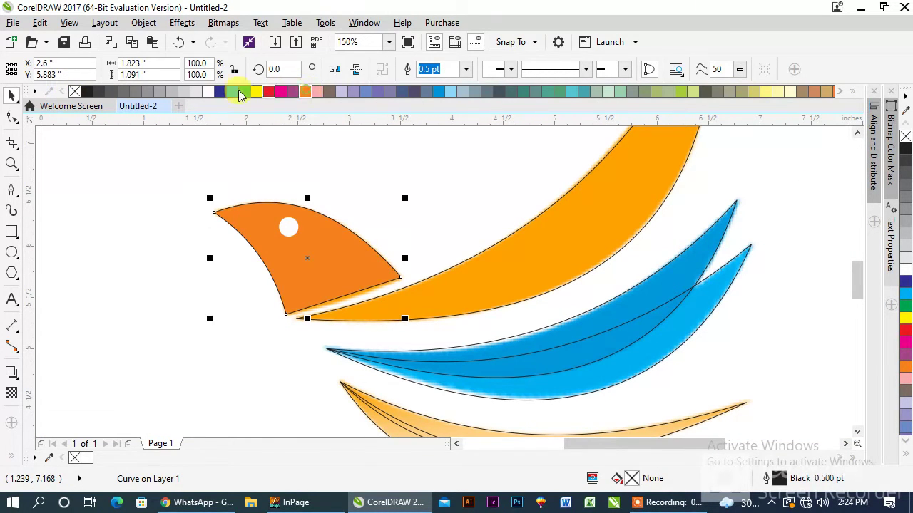
right_click(75, 91)
- Fill the head shape and the large wing shape with Deep Yellow
left_click(472, 166)
left_click(341, 248)
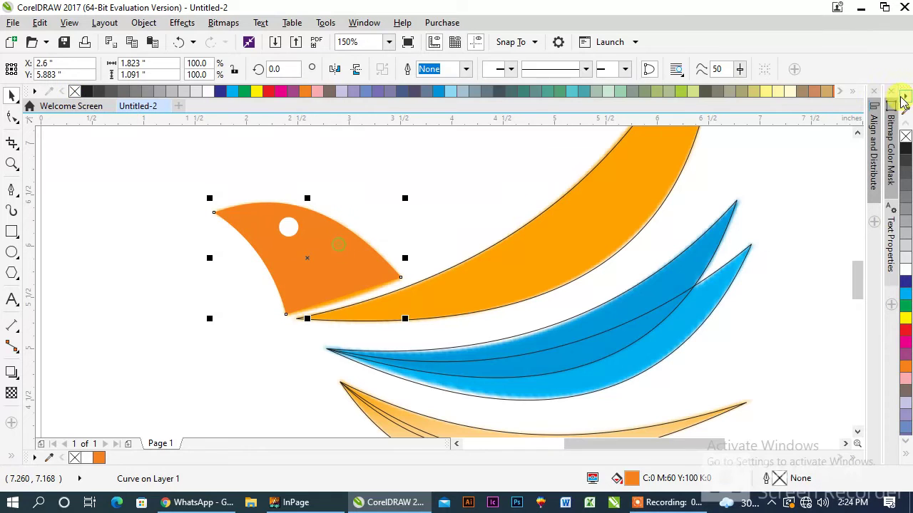
left_click(853, 91)
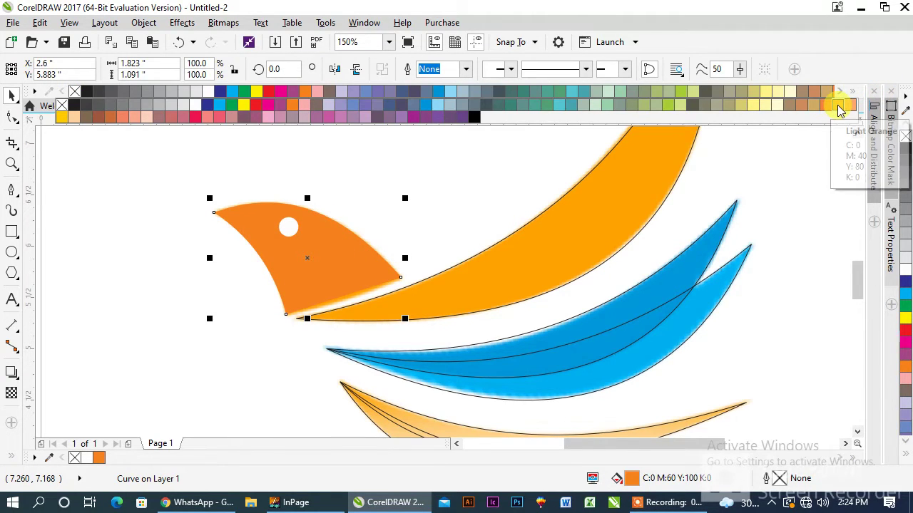
left_click(60, 121)
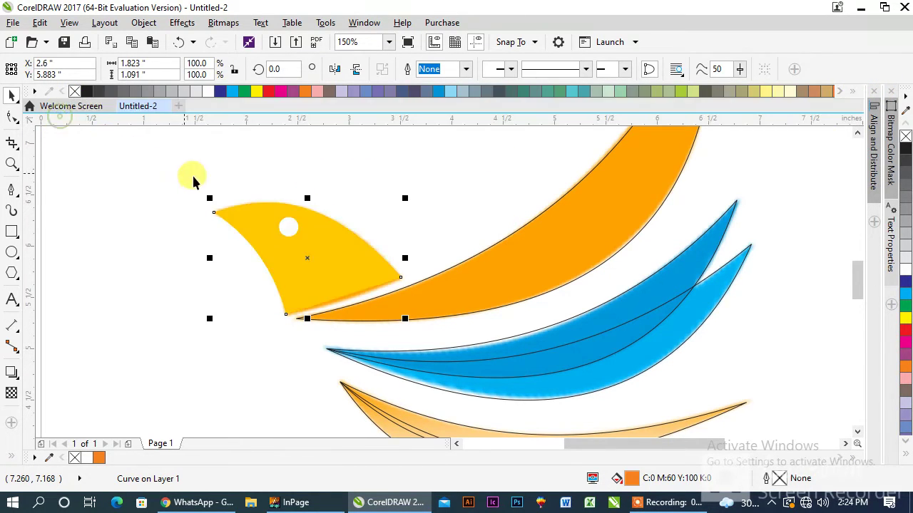
left_click(499, 284)
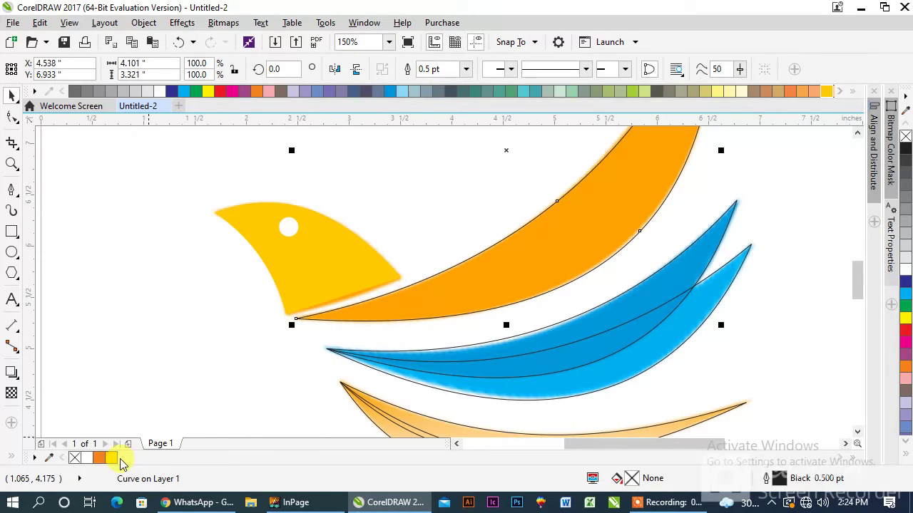
left_click(112, 460)
- Fill the upper blue feather with C100 M20 Y0 K0 and the lower blue feather with C100 M0 Y0 K0
left_click(549, 342)
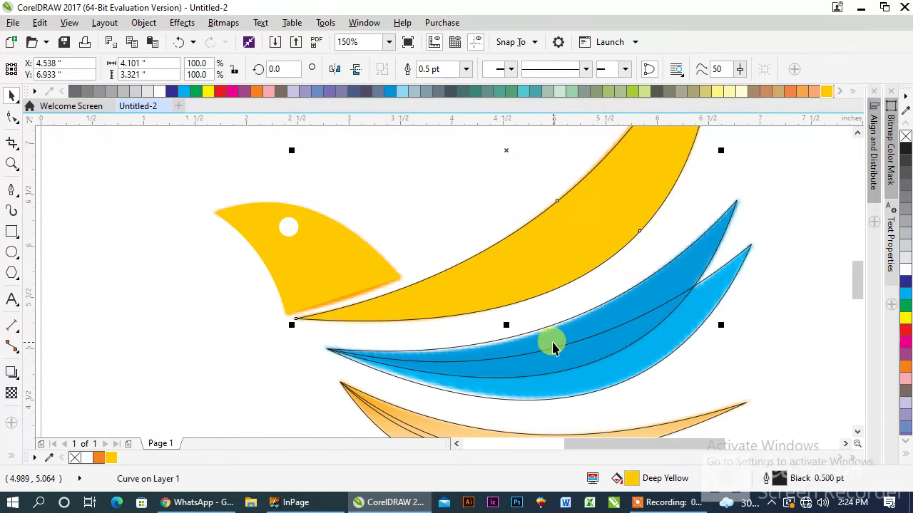
left_click(383, 91)
left_click(713, 288)
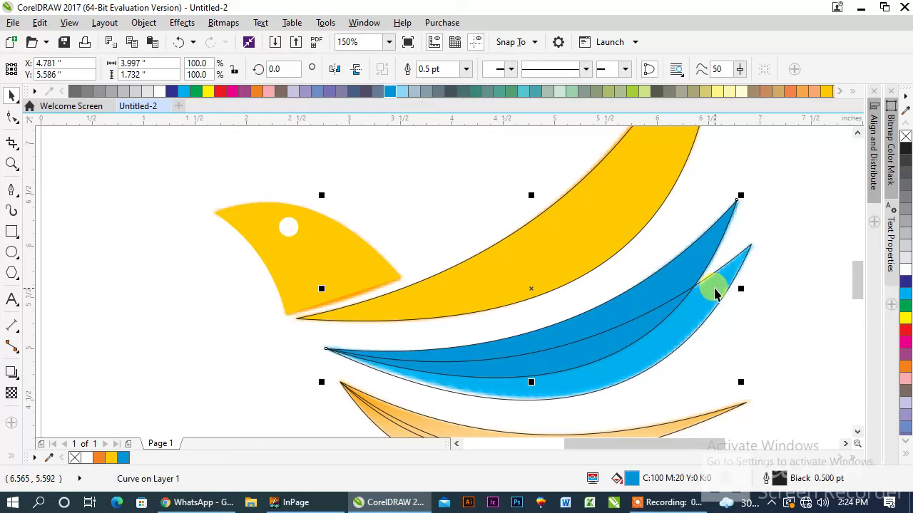
left_click(402, 92)
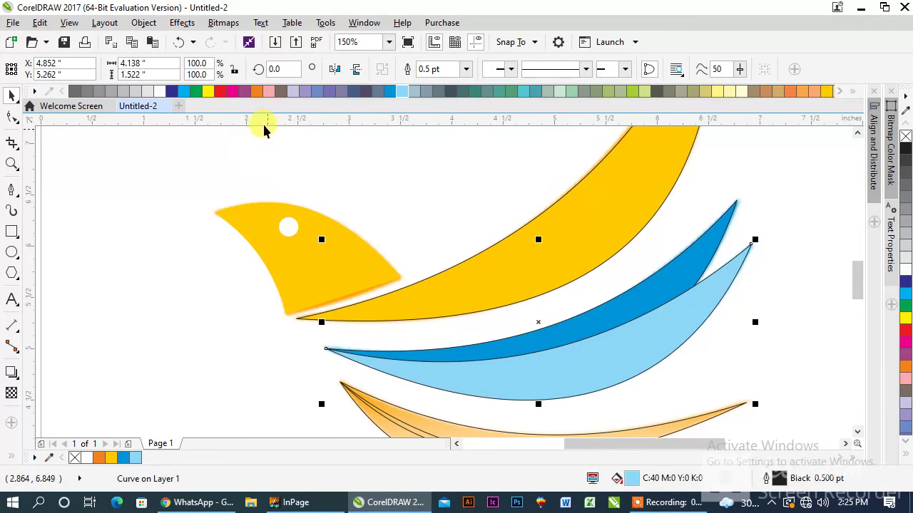
left_click(189, 94)
- Fill the lowest feather with Deep Yellow and the feather just above it with orange
scroll(387, 208, "down", 2)
scroll(498, 338, "up", 2)
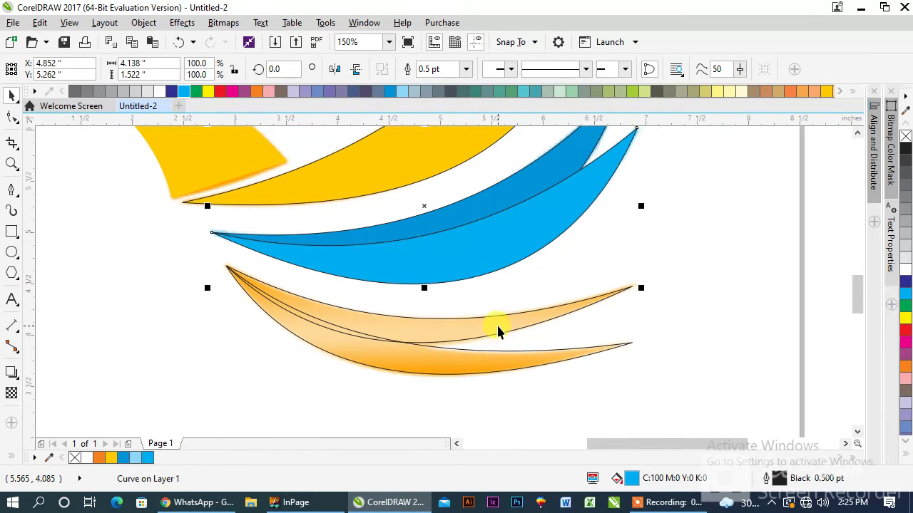
left_click(492, 370)
left_click(111, 458)
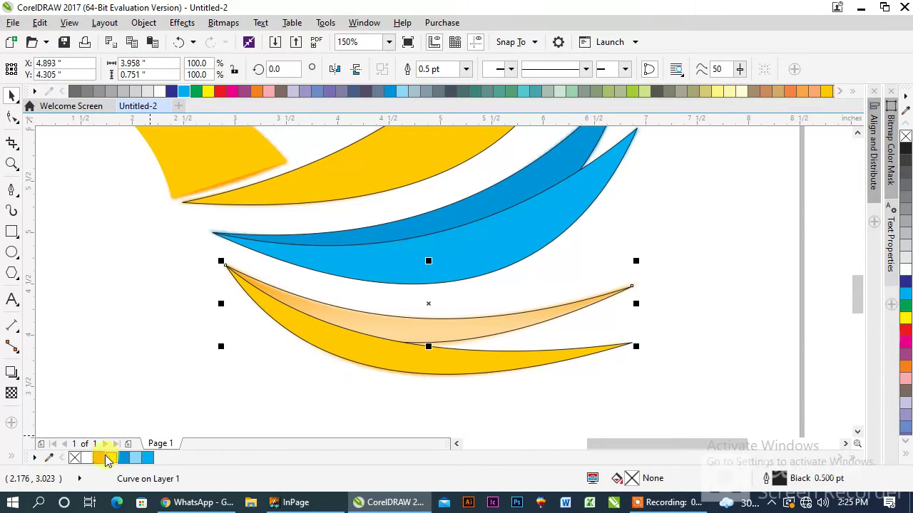
left_click(98, 458)
left_click(587, 376)
left_click(251, 341)
- Select the whole bird drawing together with the bitmap and remove the outlines from all objects
scroll(251, 341, "down", 5)
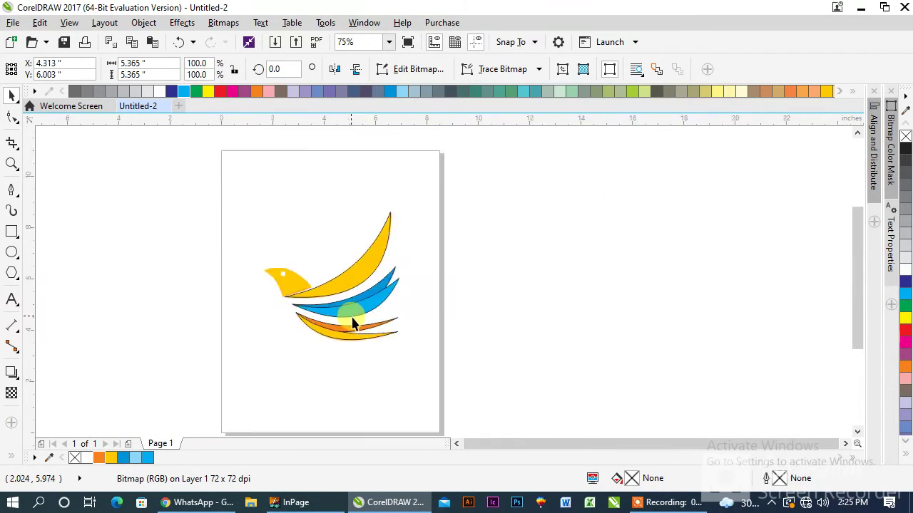
left_click_drag(472, 222, 195, 354)
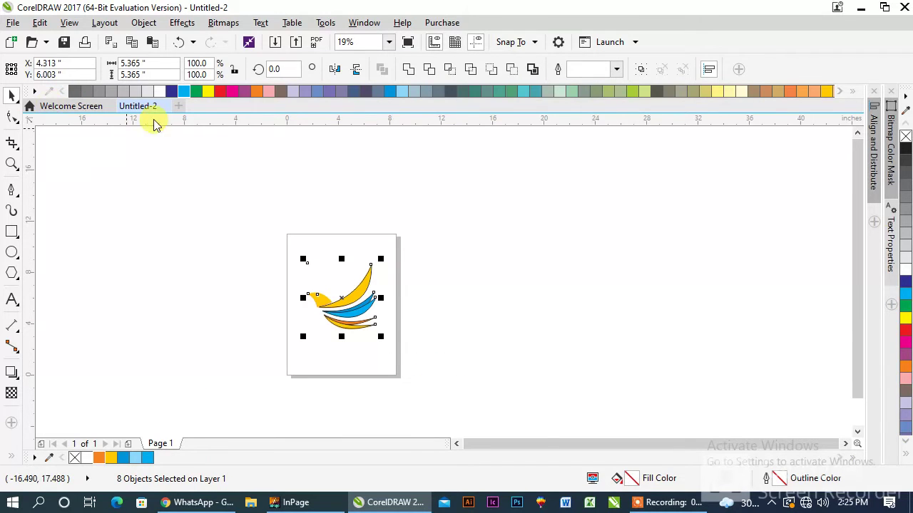
left_click(853, 91)
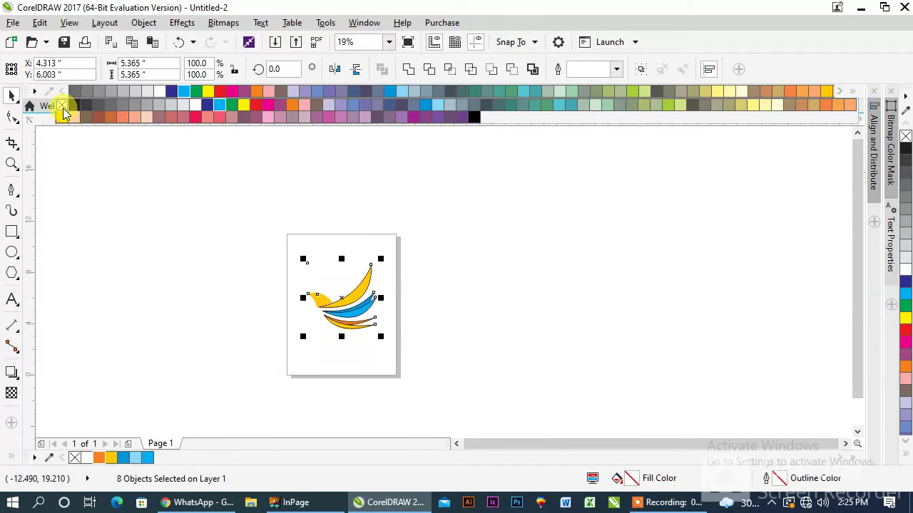
left_click(63, 108)
left_click(149, 243)
- Move the original bird bitmap out from behind the traced shapes to the empty area beside the page's right edge
scroll(353, 314, "up", 5)
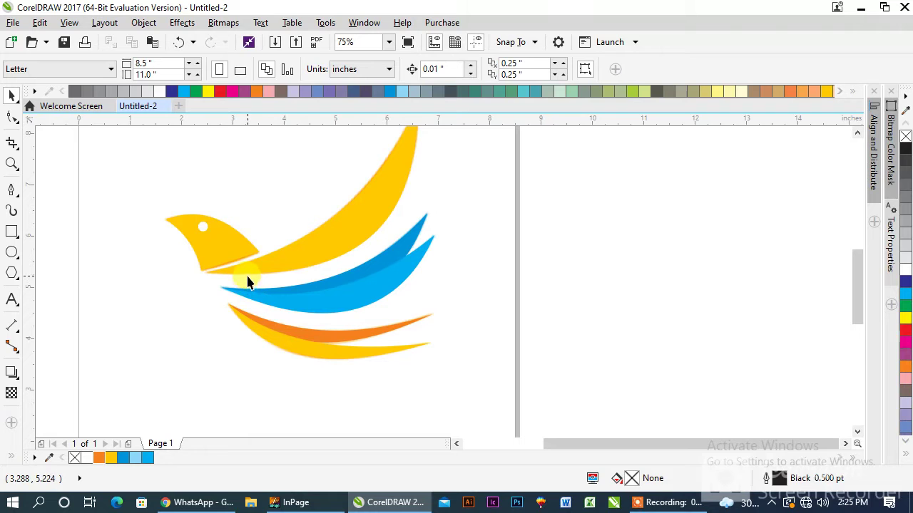
left_click(285, 204)
scroll(285, 204, "down", 5)
left_click_drag(309, 223, 394, 215)
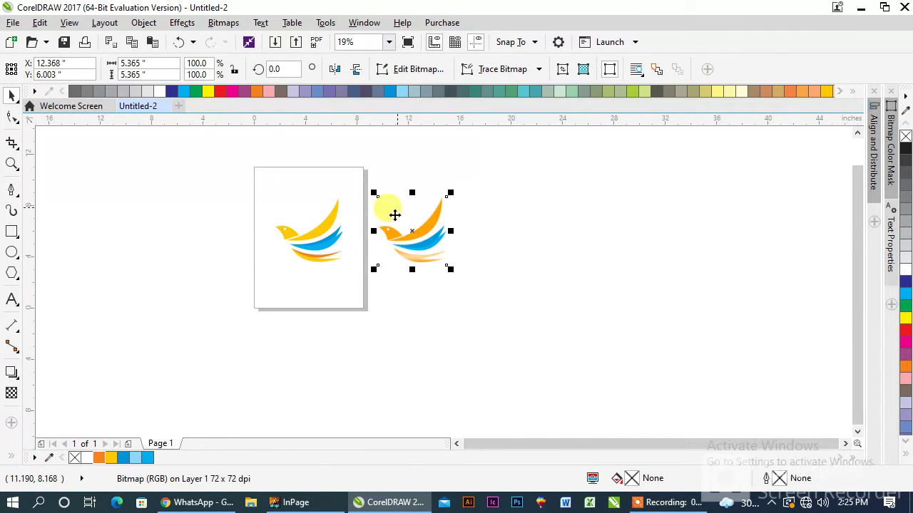
left_click(367, 336)
- Bring the dark blue feather in front of the light blue feather, and select the orange feather below them
scroll(316, 218, "up", 5)
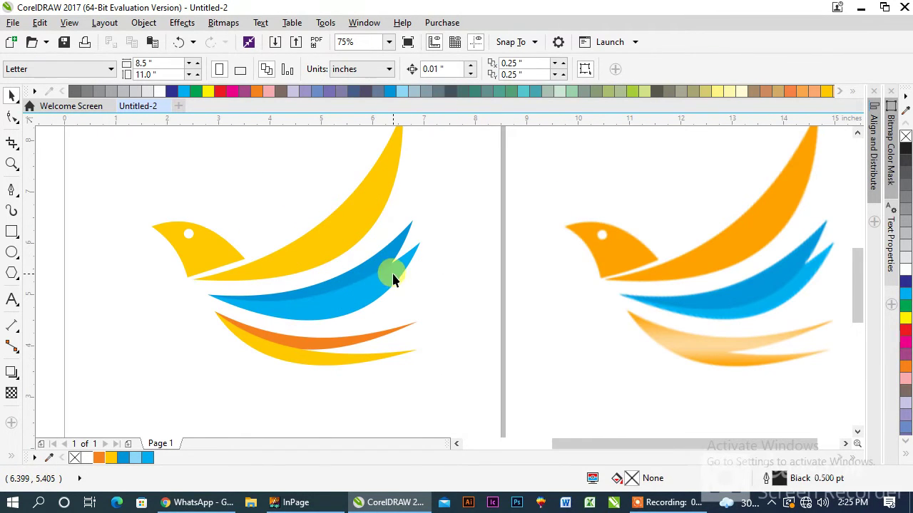
left_click(391, 275)
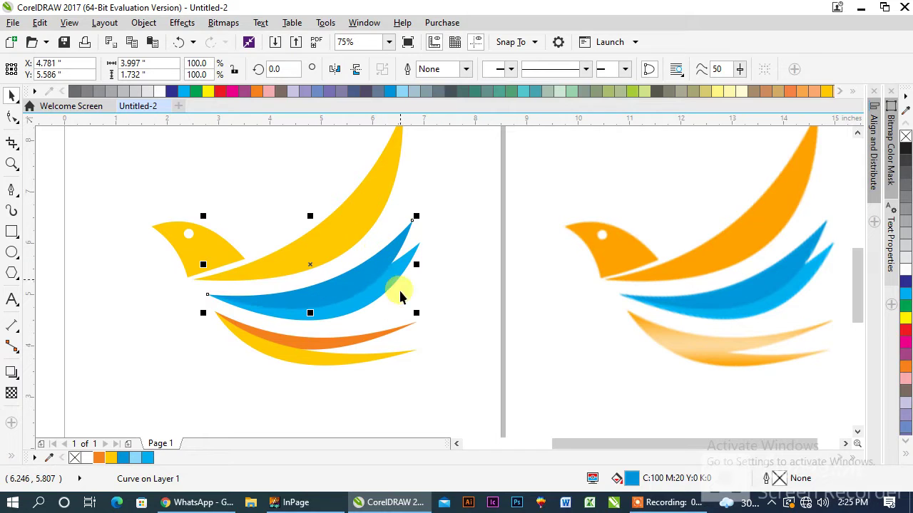
left_click(352, 343)
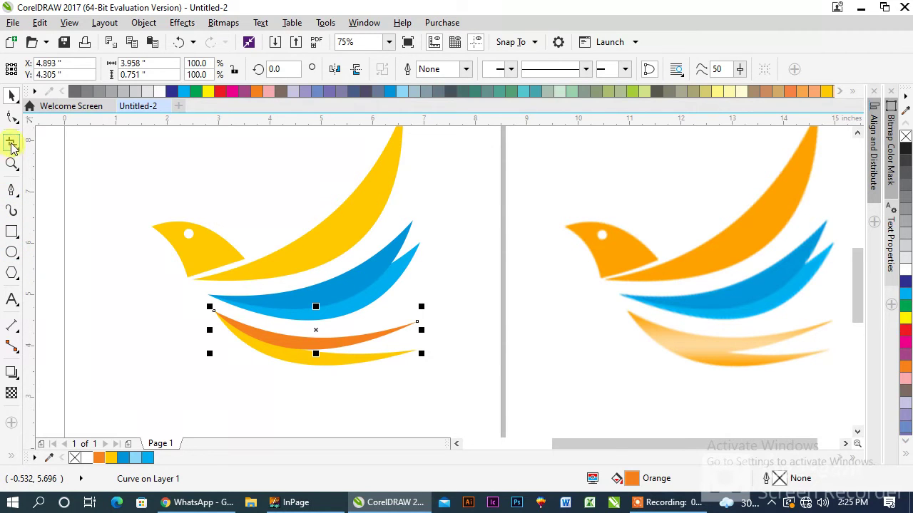
- Bend the lower edge of the orange feather downward so it overlaps more of the yellow feather beneath it
key("F10")
scroll(336, 361, "up", 1)
scroll(288, 360, "up", 2)
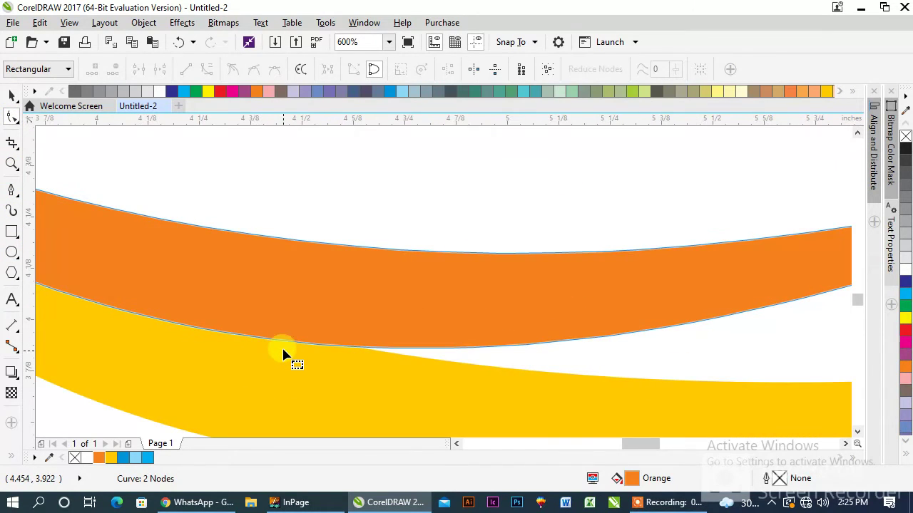
left_click_drag(286, 345, 283, 385)
scroll(361, 354, "down", 2)
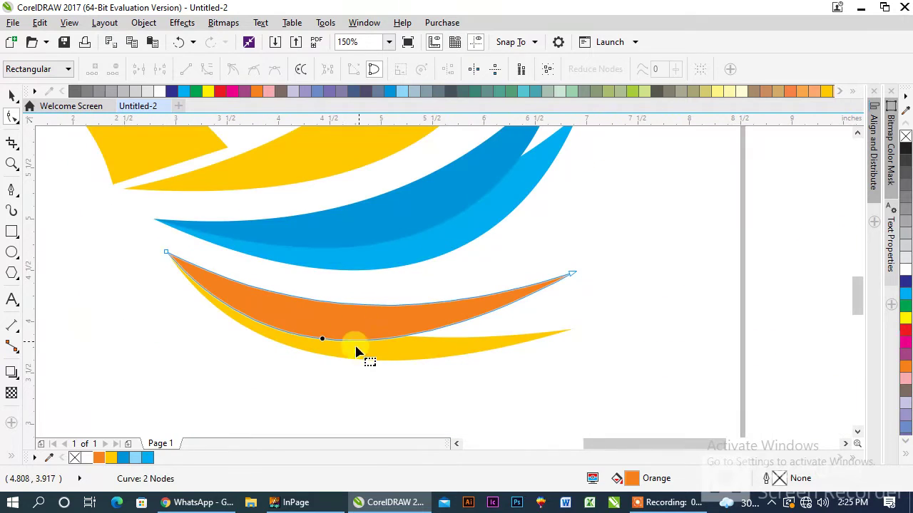
- Apply a vertical linear fountain fill across the orange feather with the Interactive Fill tool and colour its end stop orange
key("space")
key("g")
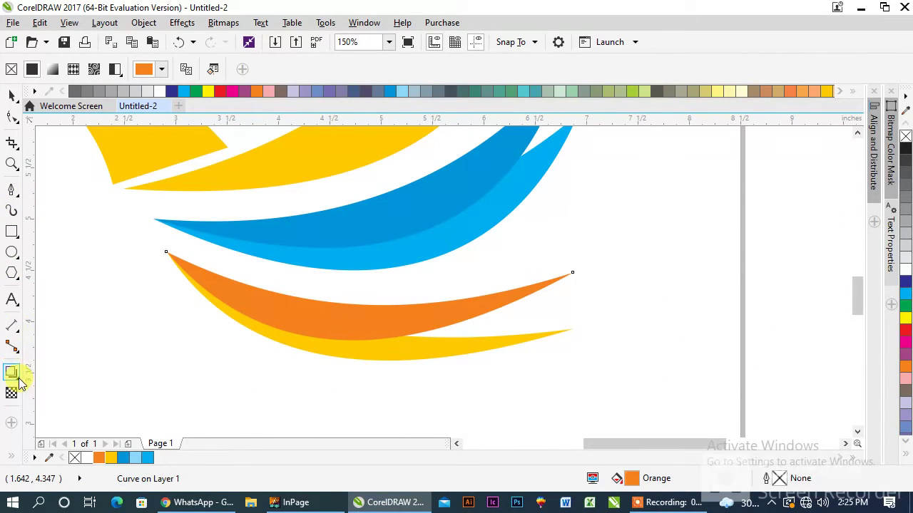
mouse_move(11, 235)
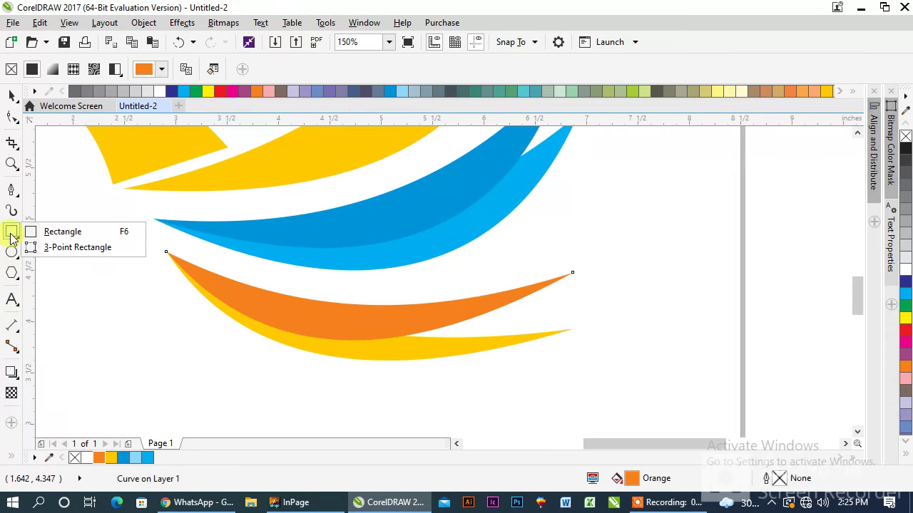
mouse_move(10, 256)
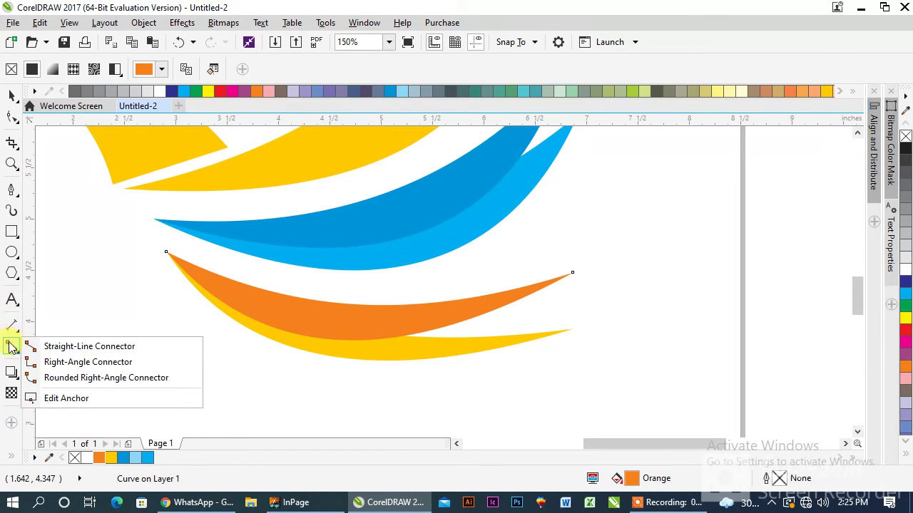
mouse_move(8, 237)
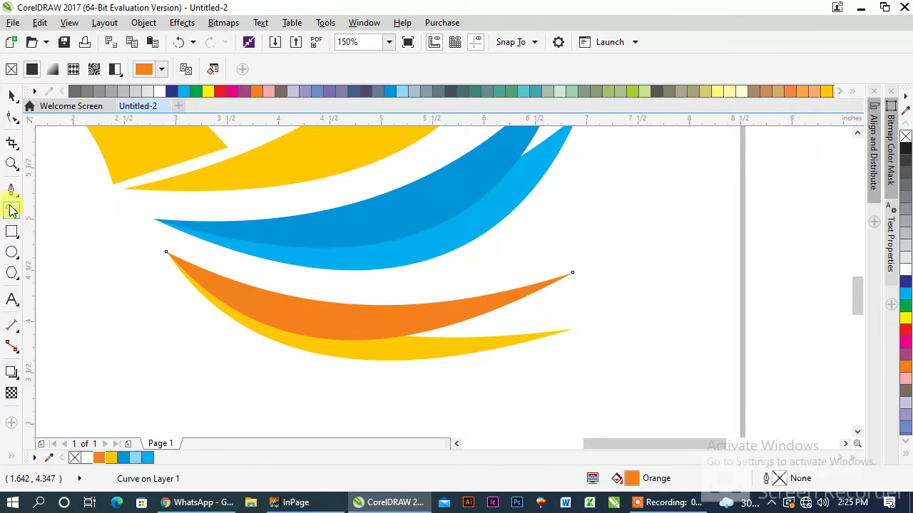
mouse_move(12, 194)
mouse_move(13, 152)
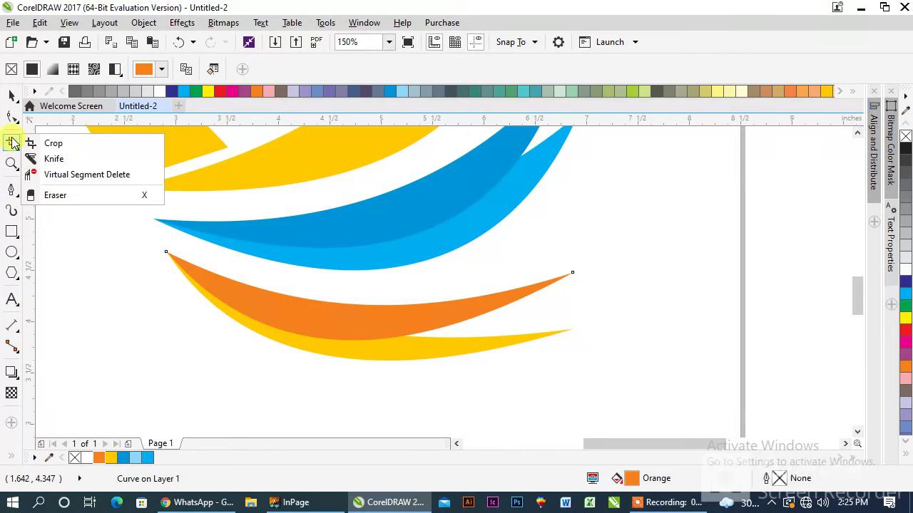
mouse_move(14, 372)
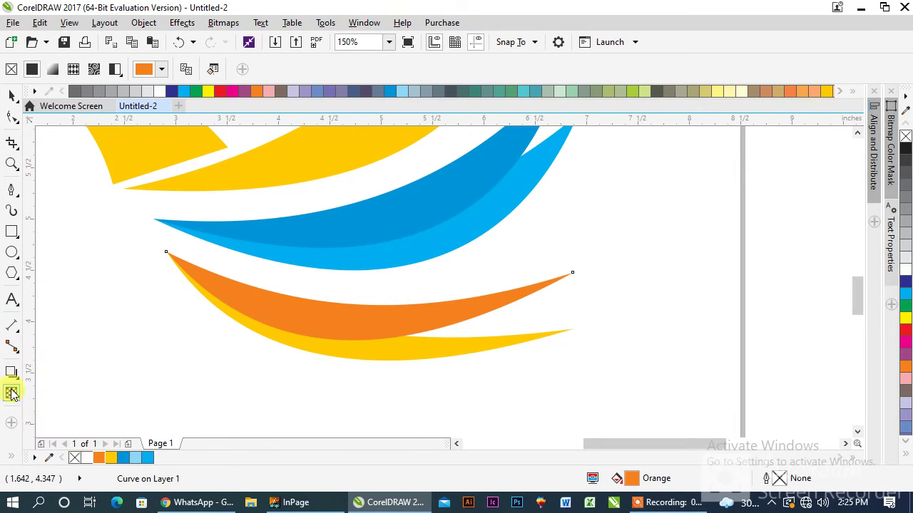
mouse_move(10, 451)
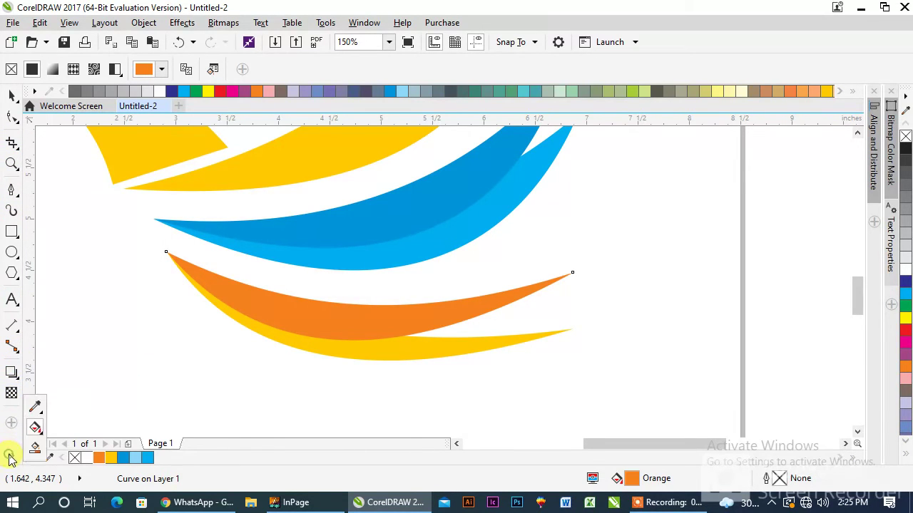
left_click(35, 427)
scroll(362, 326, "up", 2)
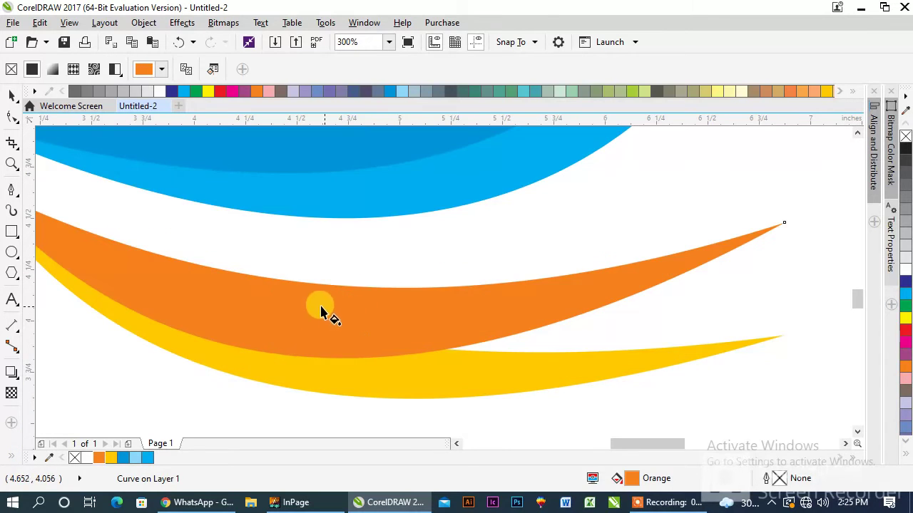
left_click_drag(305, 350, 304, 301)
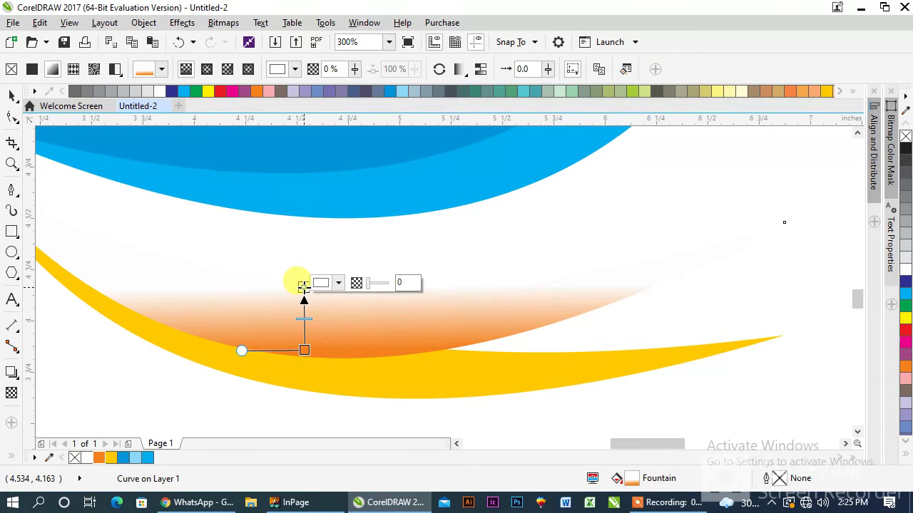
left_click(99, 457)
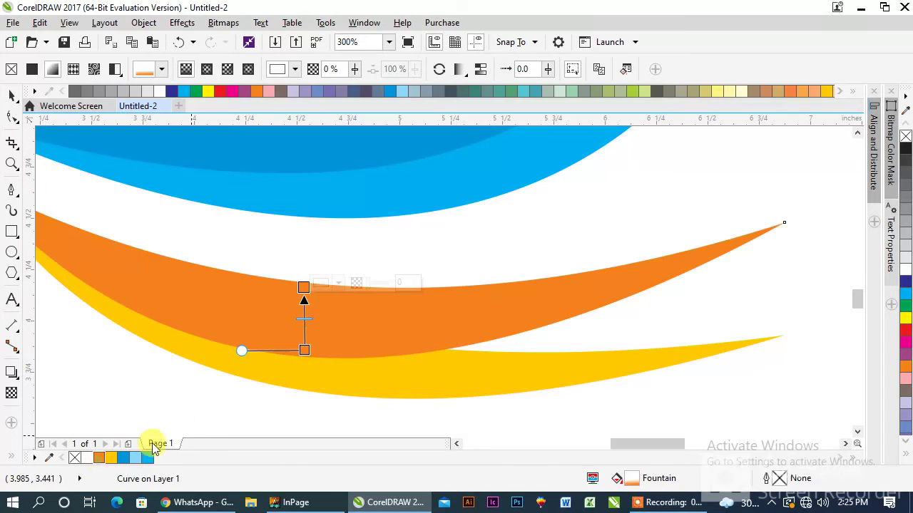
- Extend the fountain fill above the feather and add a Deep Yellow middle colour stop at 36% between the orange ends
left_click(305, 326)
left_click_drag(149, 93, 303, 326)
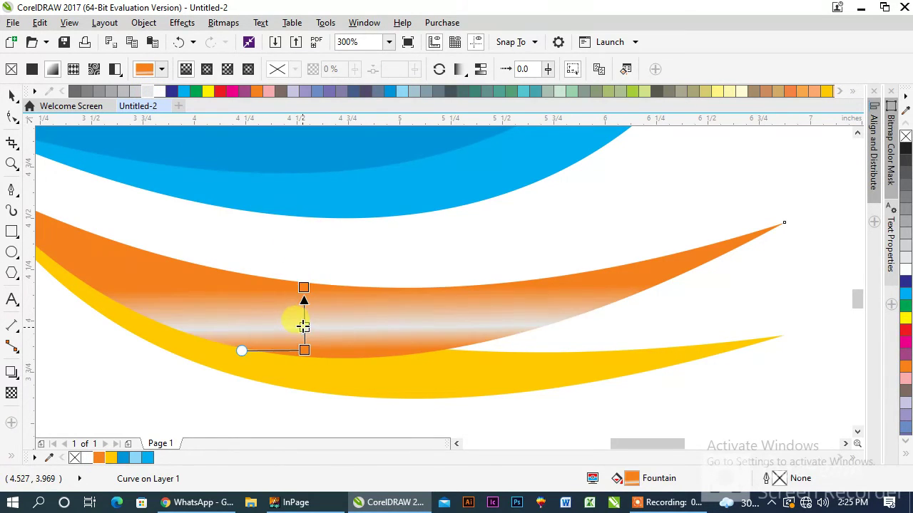
left_click_drag(304, 288, 305, 250)
left_click(304, 314)
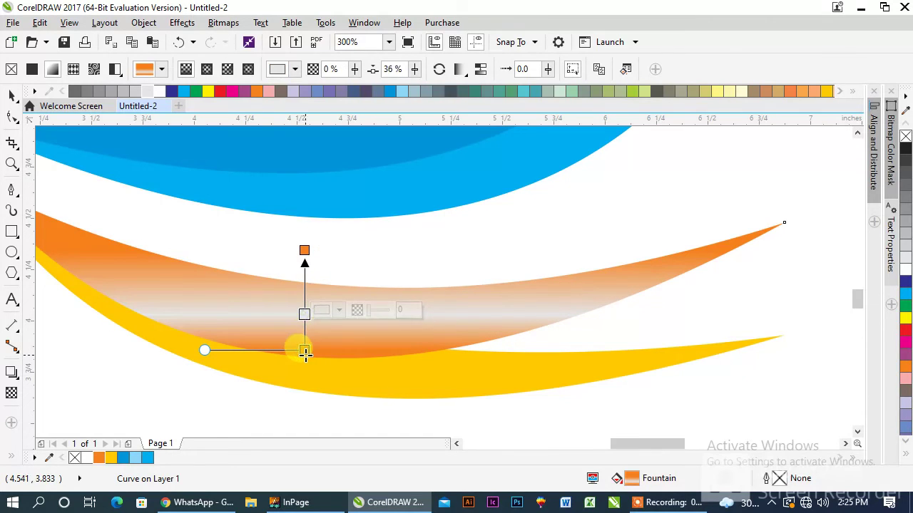
left_click(304, 351)
left_click(303, 317)
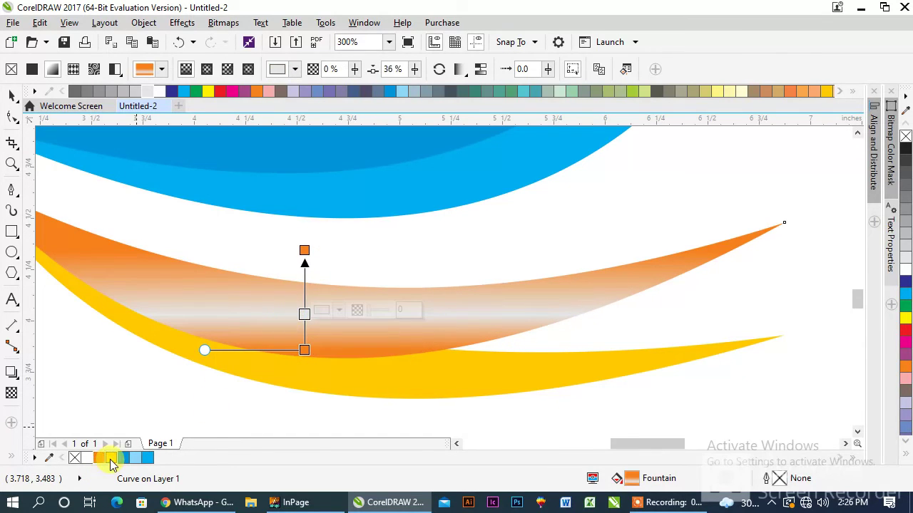
left_click(111, 460)
key("space")
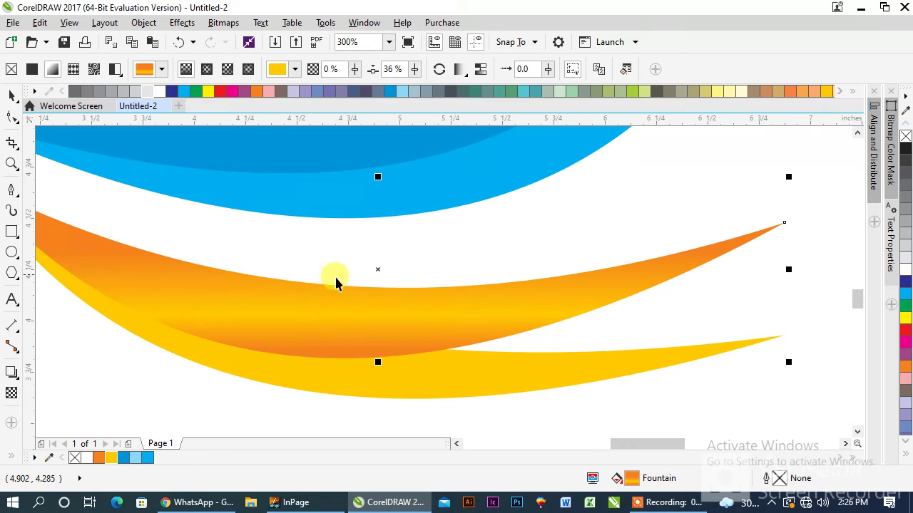
- Tilt the feather's fountain fill slightly by moving its starting point a little down and to the left
scroll(259, 322, "down", 3)
left_click(223, 376)
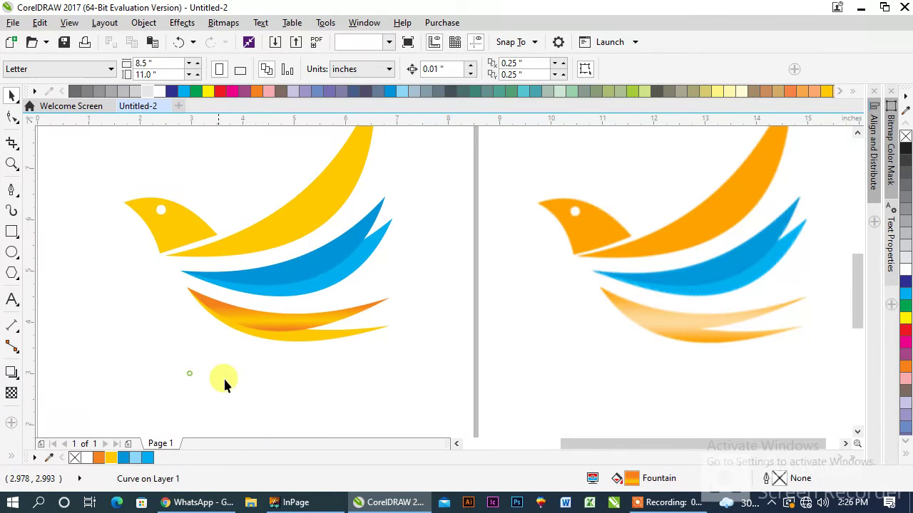
left_click(277, 326)
key("space")
scroll(273, 326, "up", 3)
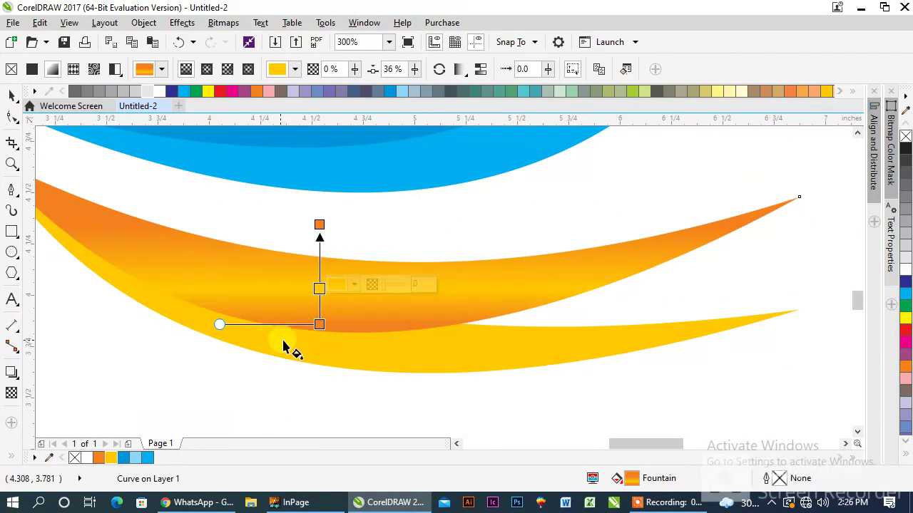
left_click_drag(320, 322, 309, 330)
scroll(257, 371, "down", 3)
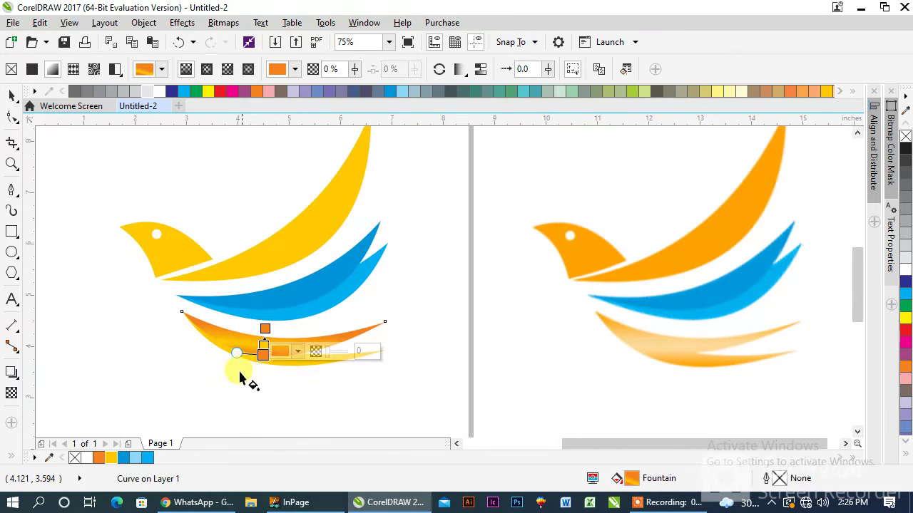
- Copy the feather's orange and yellow fountain fill to the bird's head and large upper wing
key("space")
left_click(190, 387)
left_click_drag(324, 335, 187, 241)
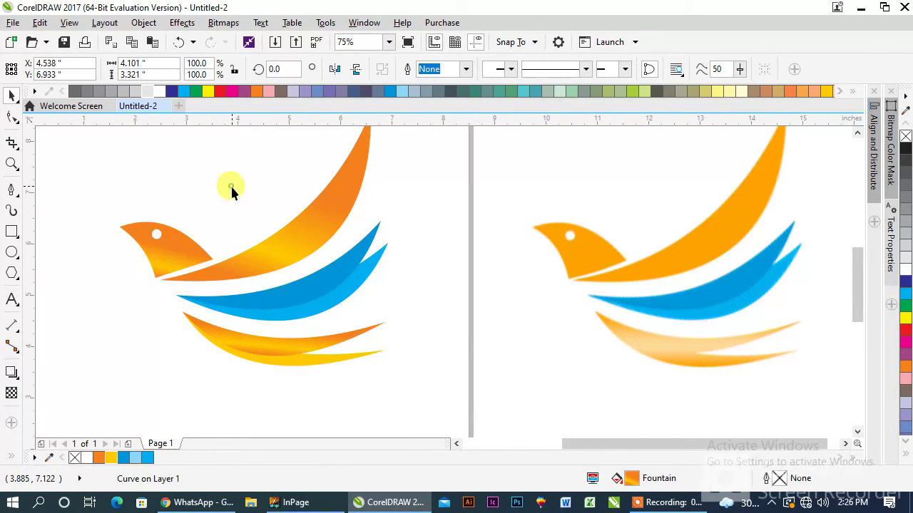
left_click(231, 188)
- Move the original bitmap next to the traced bird and frame it with a red-outlined square about 5.748 inches wide
scroll(278, 261, "down", 1)
left_click(482, 265)
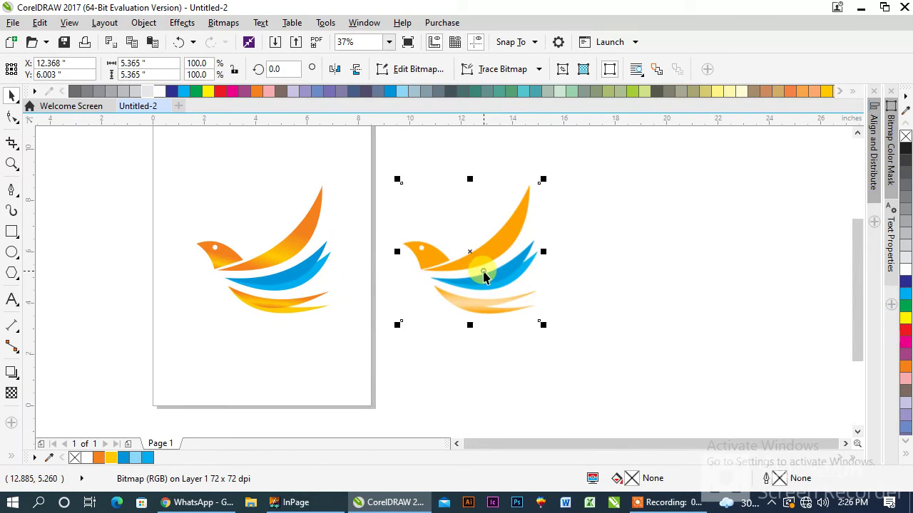
left_click_drag(483, 265, 432, 267)
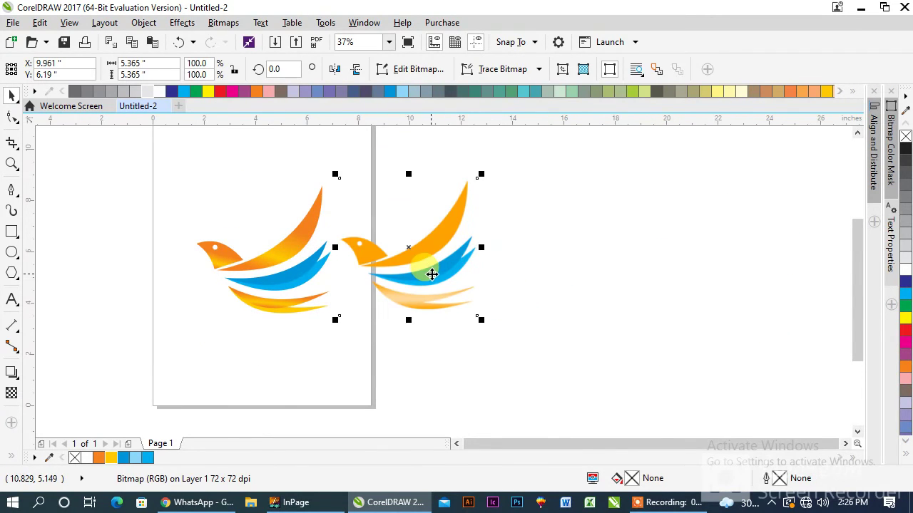
left_click(11, 230)
left_click_drag(340, 179, 488, 326)
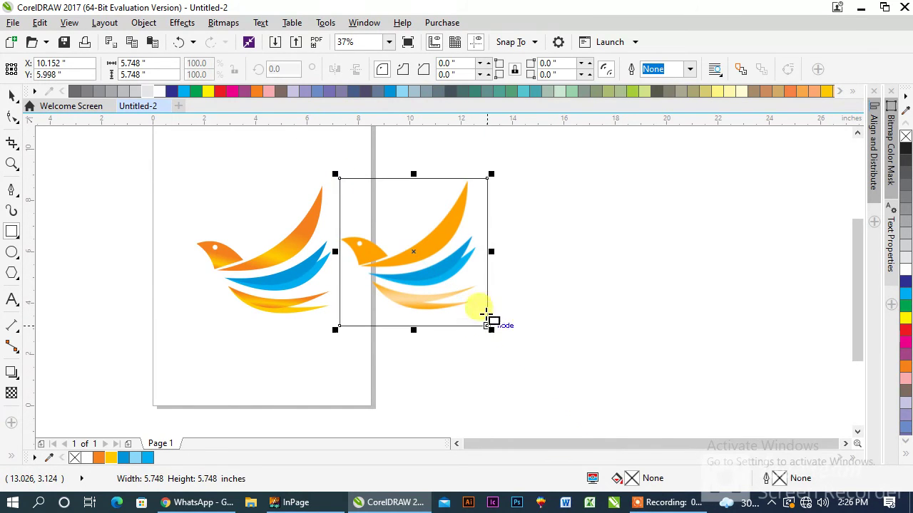
right_click(221, 92)
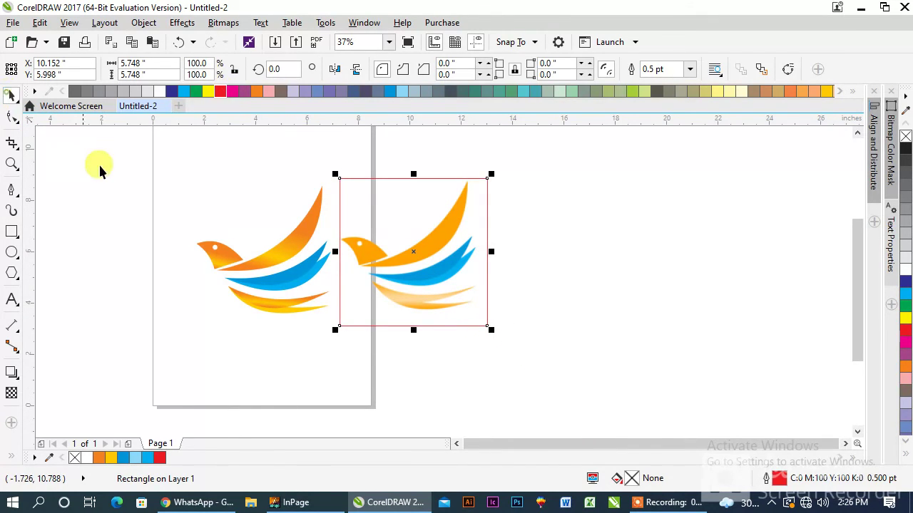
- Group the traced bird, the bitmap and the red frame, and centre the group on the page
left_click_drag(96, 141, 574, 384)
key("ctrl+g")
key("p")
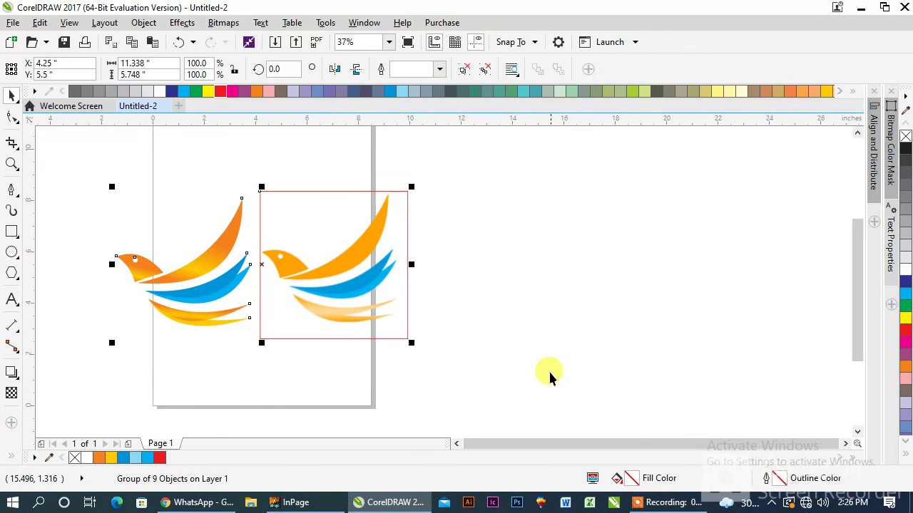
- Switch the page to landscape and scale the group about its centre to 79.8% so it fits inside the page
left_click(548, 370)
left_click(240, 69)
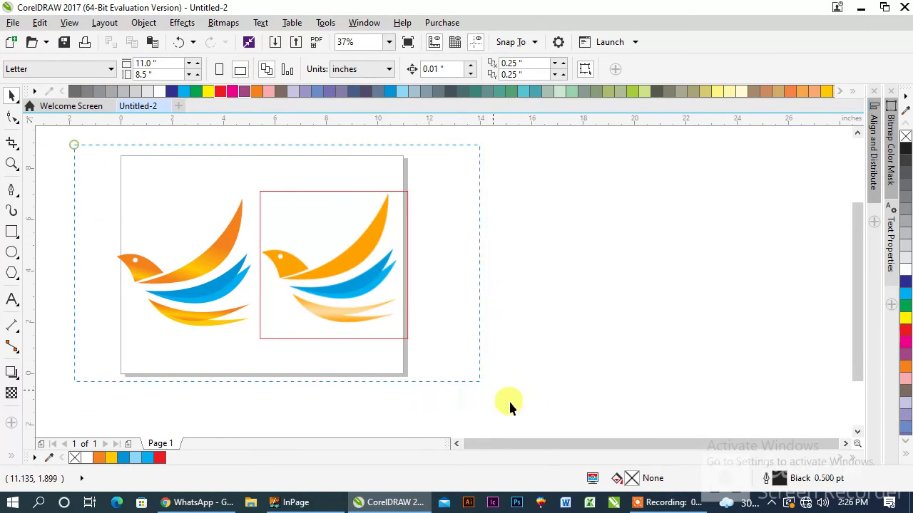
left_click(407, 191)
left_click_drag(409, 186, 382, 189)
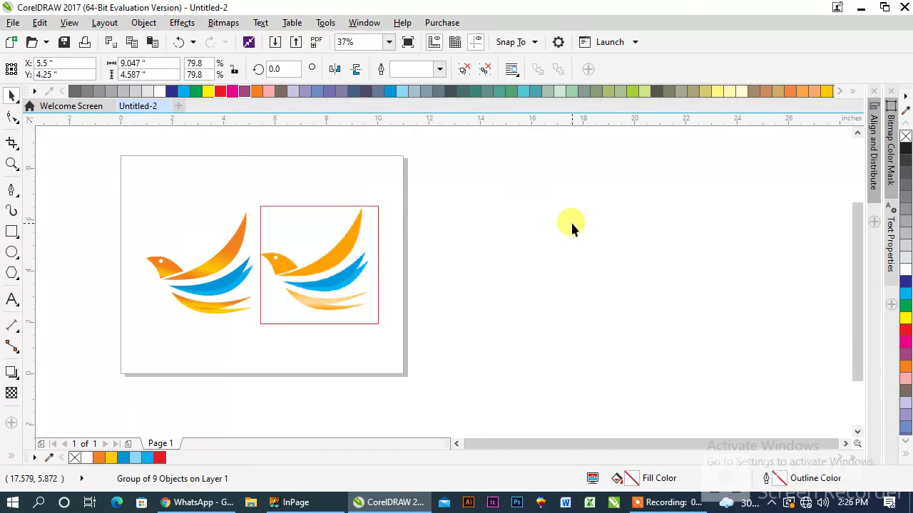
left_click_drag(538, 161, 123, 383)
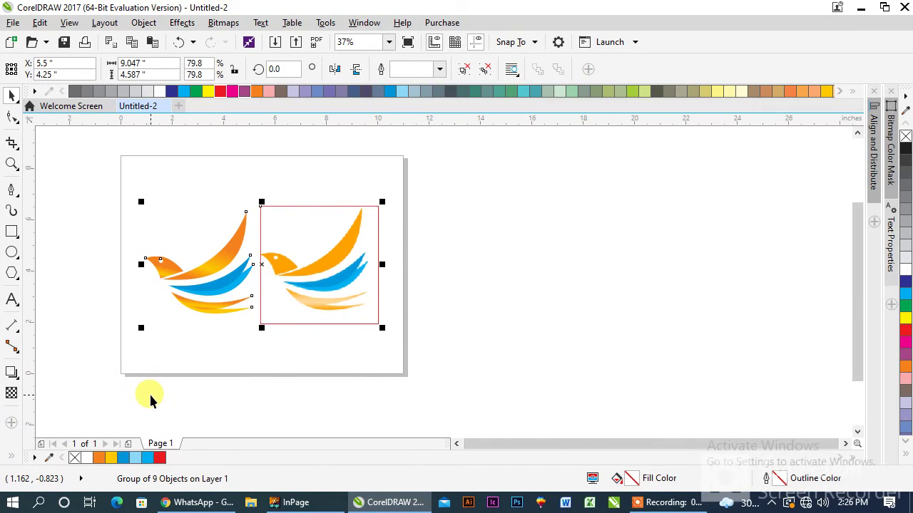
key("shift+F2")
left_click(759, 238)
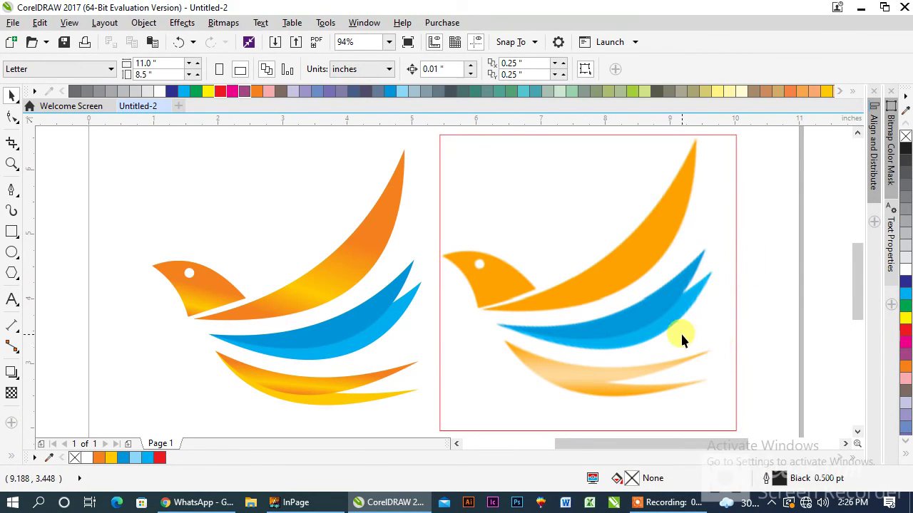
- Export the artwork to the Desktop as a JPEG named Vector Art (Birds), keeping the CMYK, 100% quality settings
key("ctrl+e")
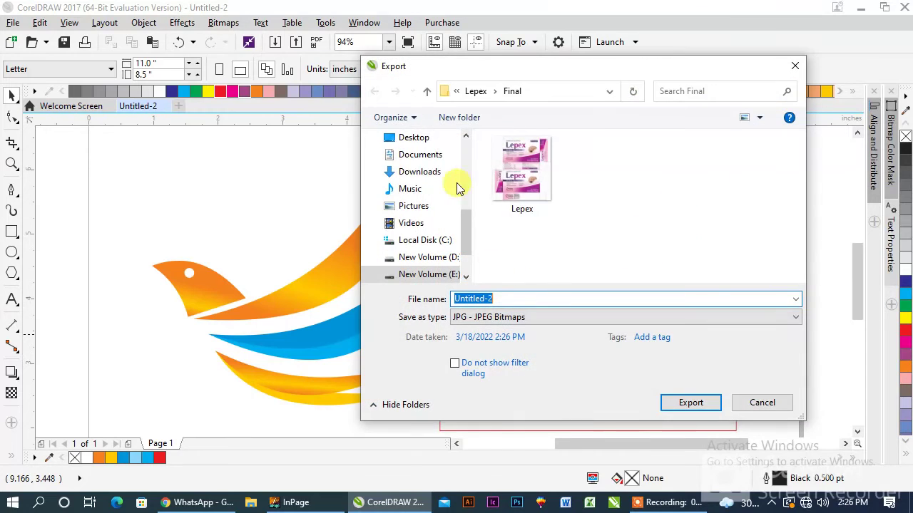
left_click(421, 141)
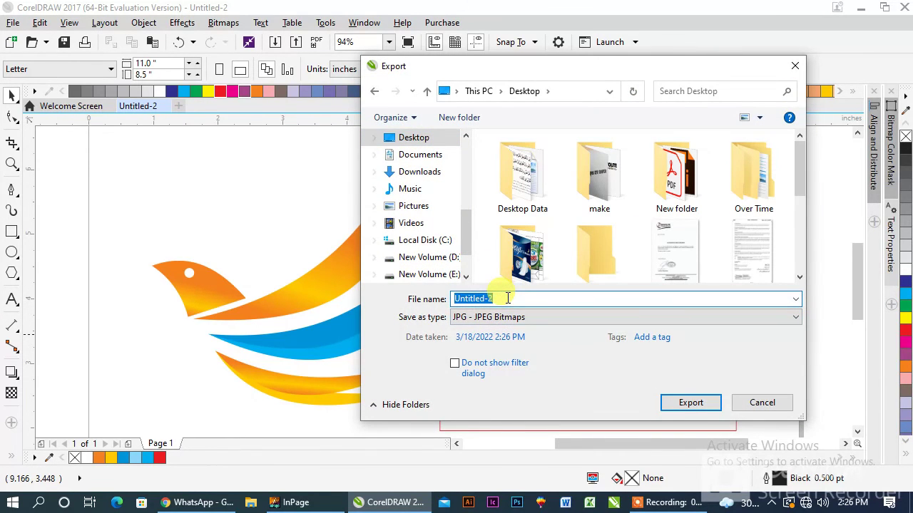
type("Vector Art (Birds")
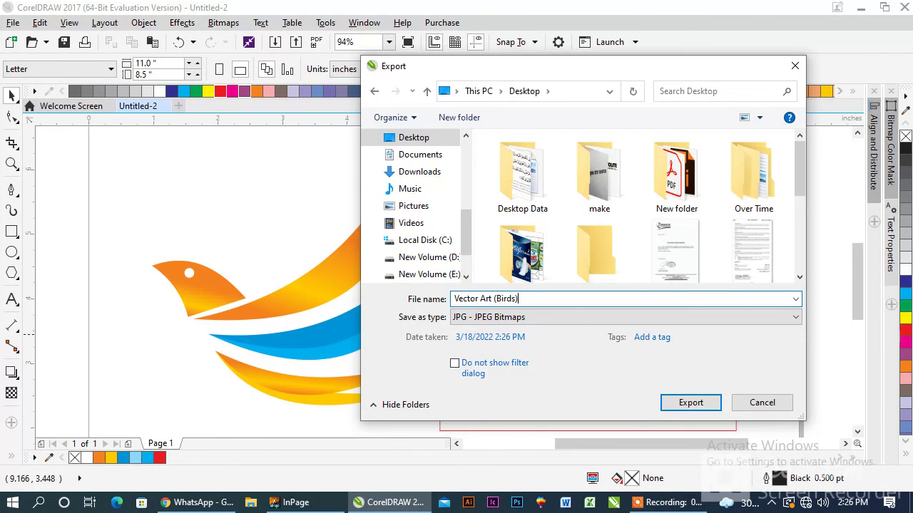
key("Return")
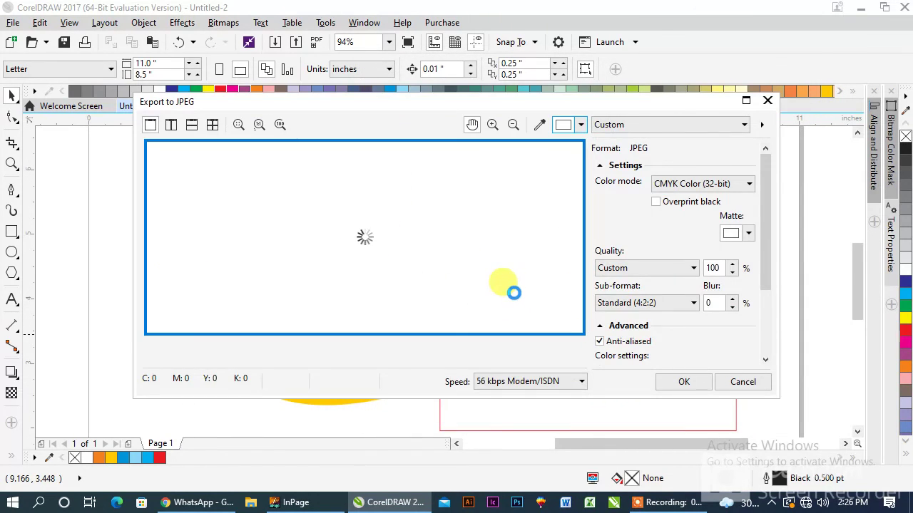
left_click(675, 381)
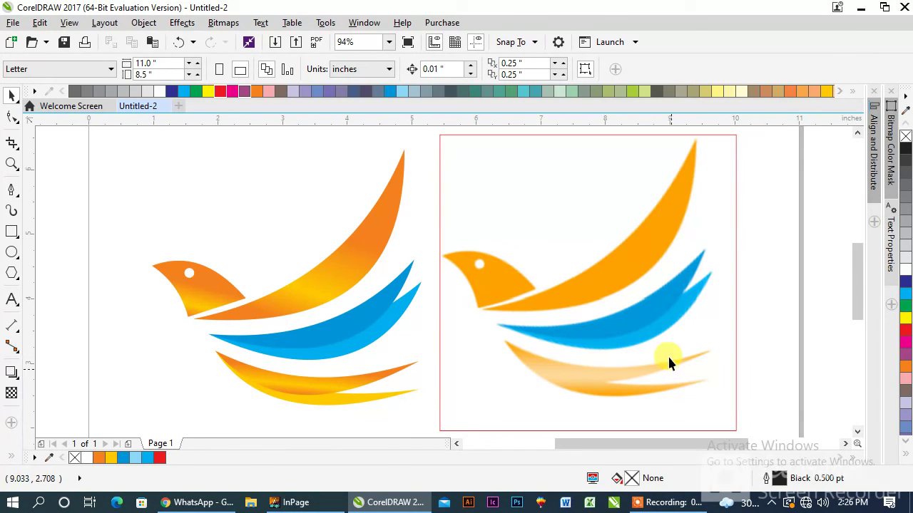
- Minimise the drawing window and open the exported Vector Art (Birds) image from the desktop to check it
left_click(864, 11)
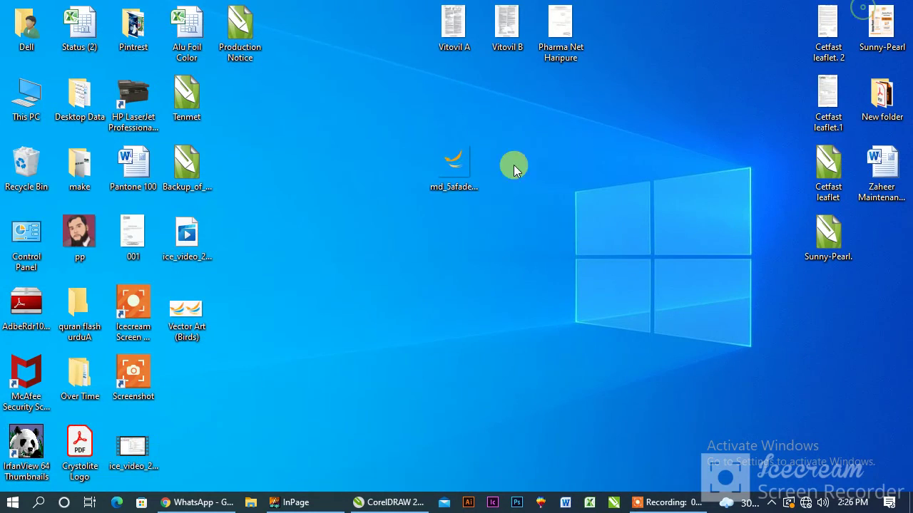
double_click(191, 316)
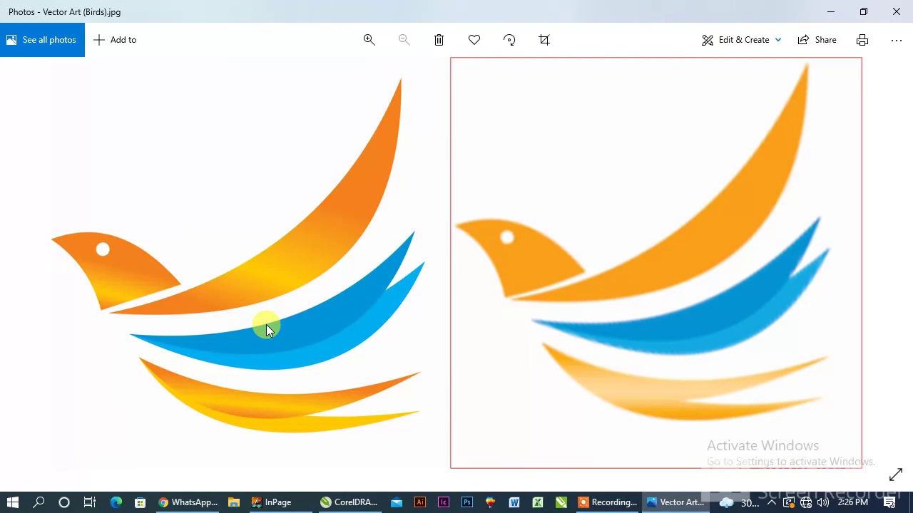